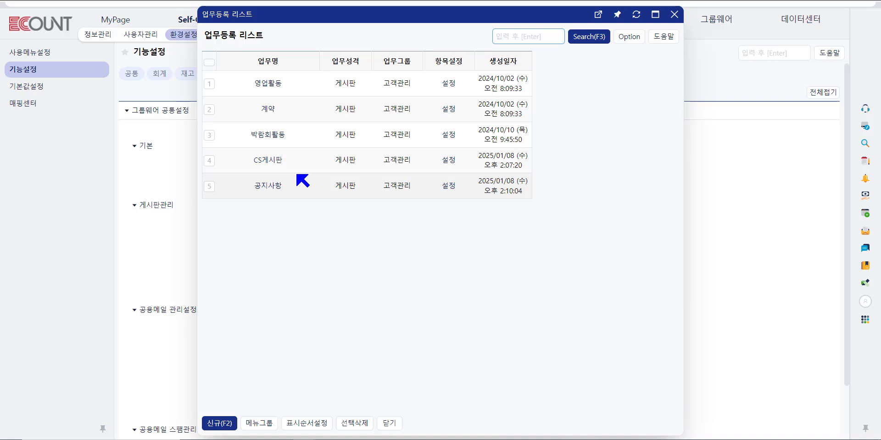
# Register a progress status with code 001 and name 신규 for the 진행상태 item of the CS게시판 board, and save the item.
pyautogui.click(445, 166)
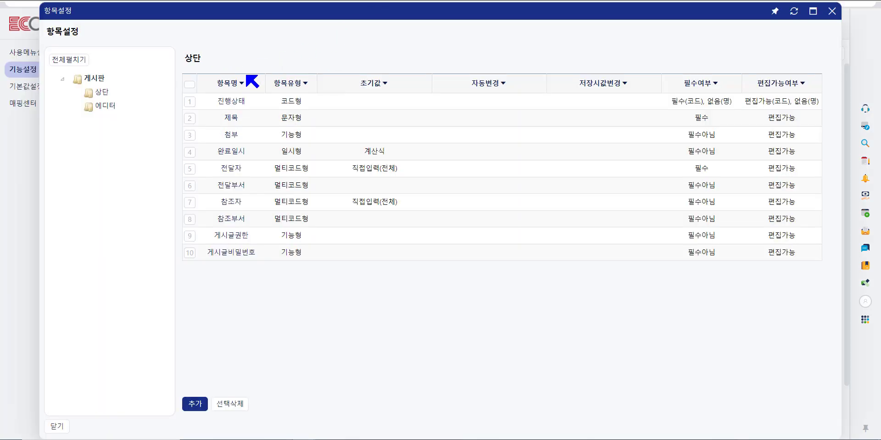
pyautogui.click(230, 103)
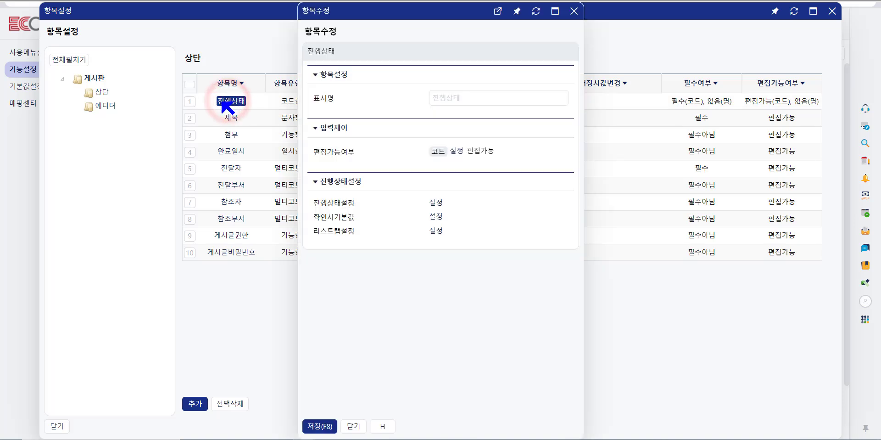
pyautogui.click(436, 203)
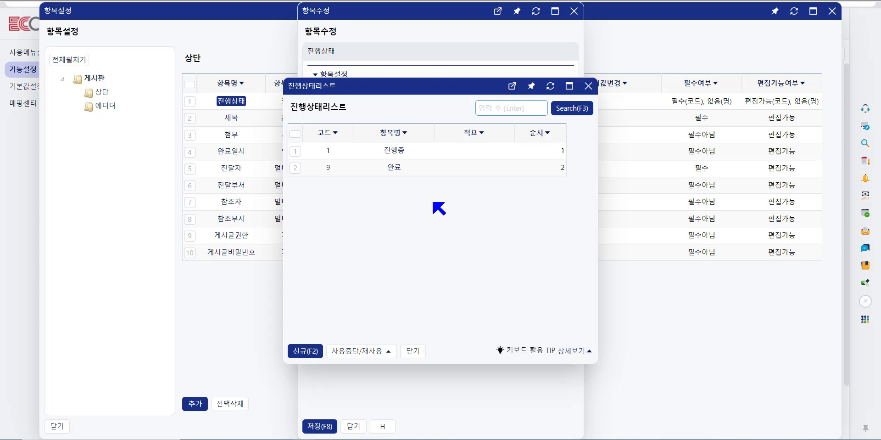
pyautogui.click(311, 351)
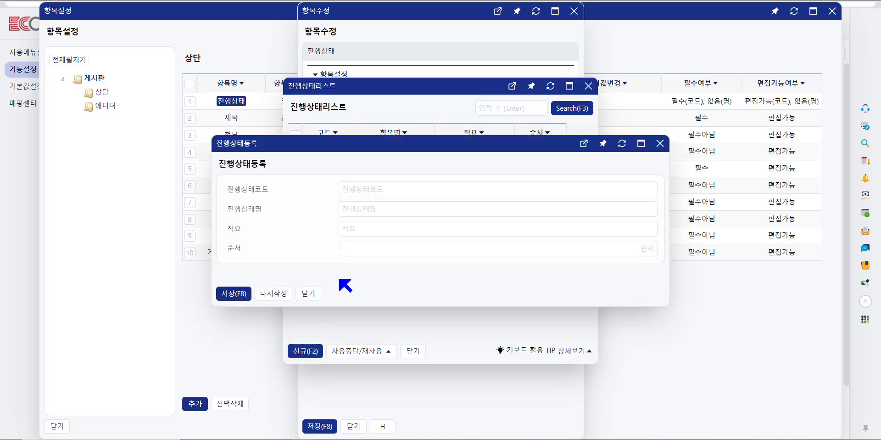
pyautogui.click(375, 196)
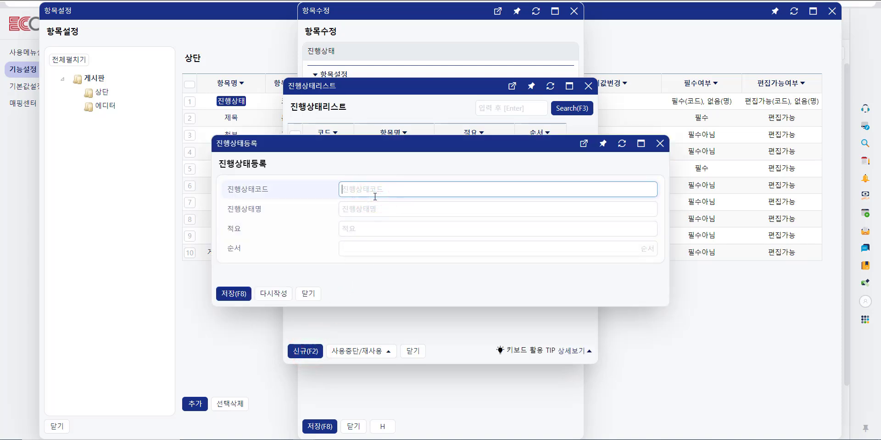
pyautogui.write('001')
pyautogui.click(375, 207)
pyautogui.write('신규')
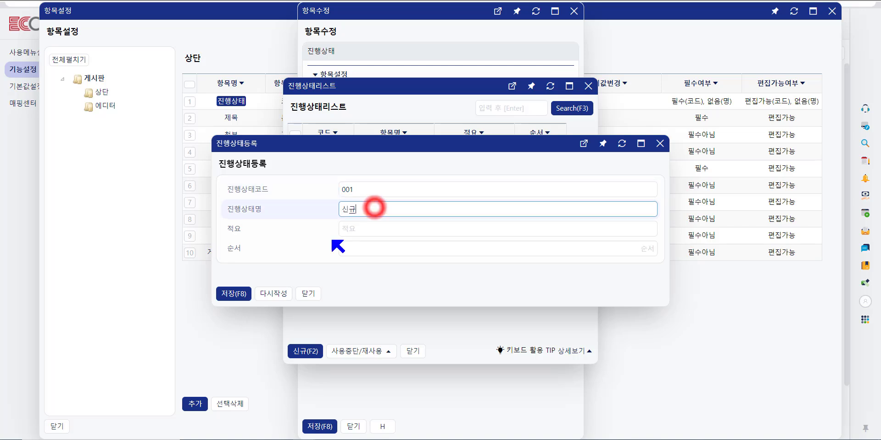
pyautogui.click(237, 294)
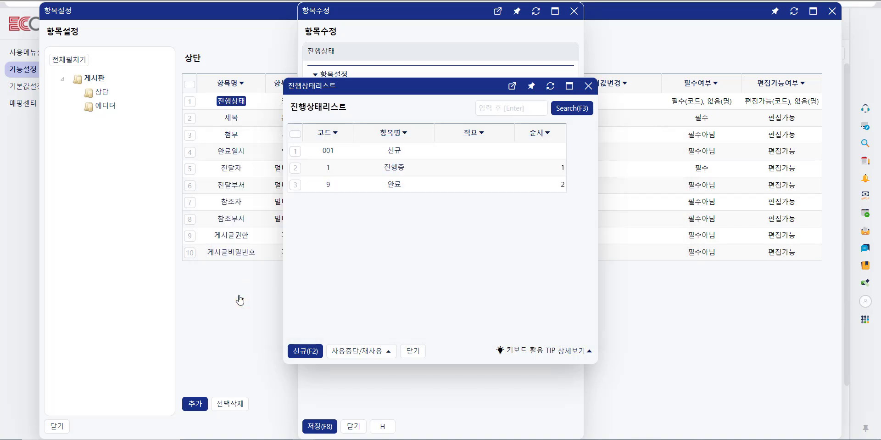
pyautogui.click(413, 351)
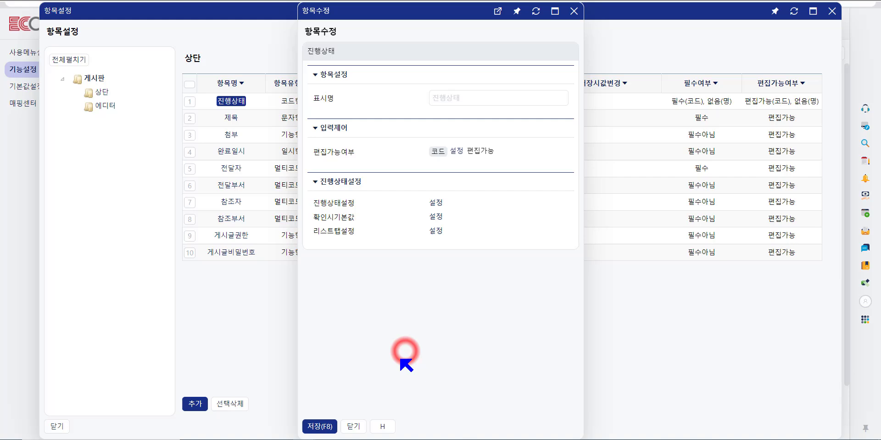
pyautogui.click(325, 426)
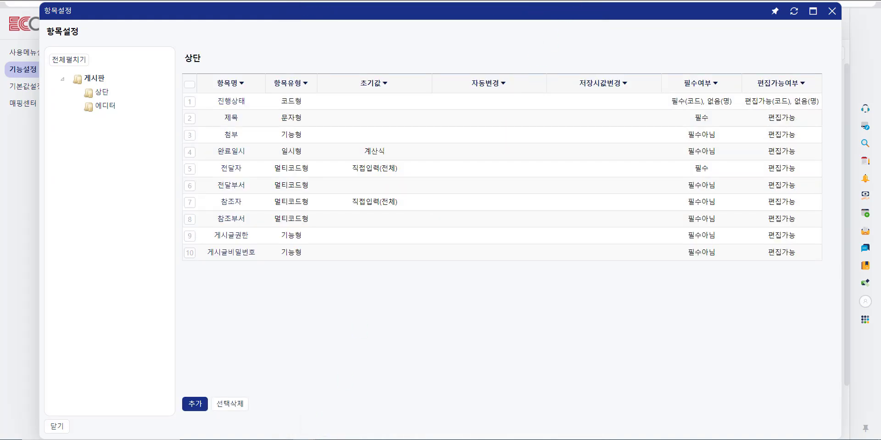
# Move the 신규 tab ahead of 진행중 in the 진행상태 item's 리스트탭설정 and save the item.
pyautogui.click(73, 131)
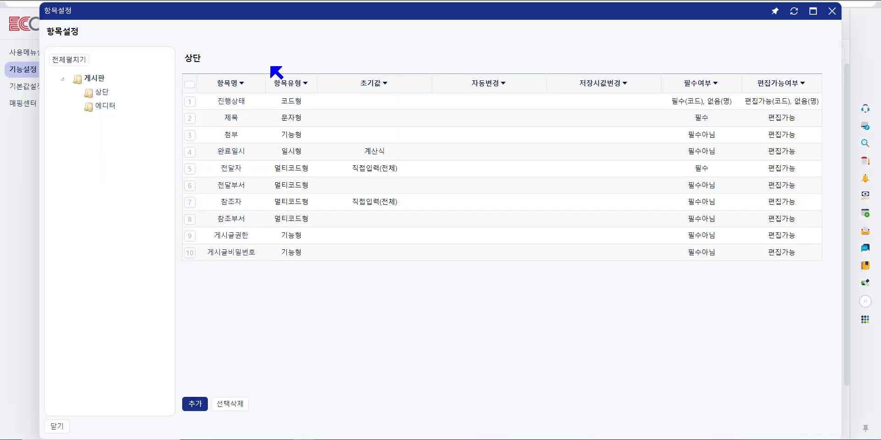
pyautogui.click(222, 101)
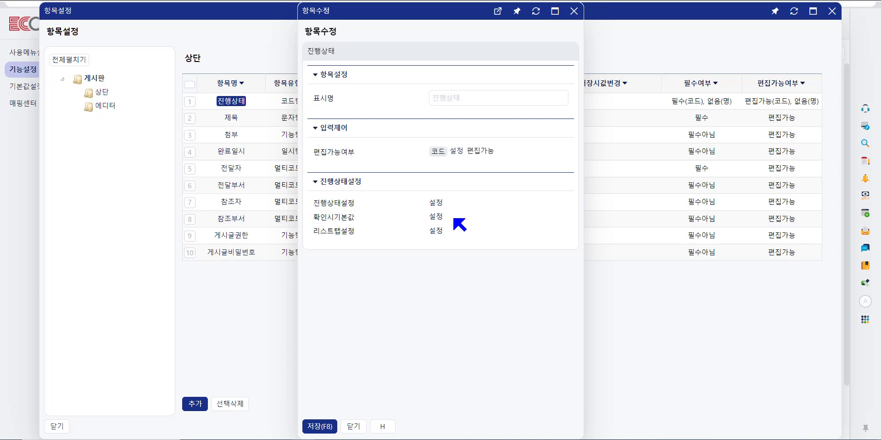
pyautogui.click(436, 231)
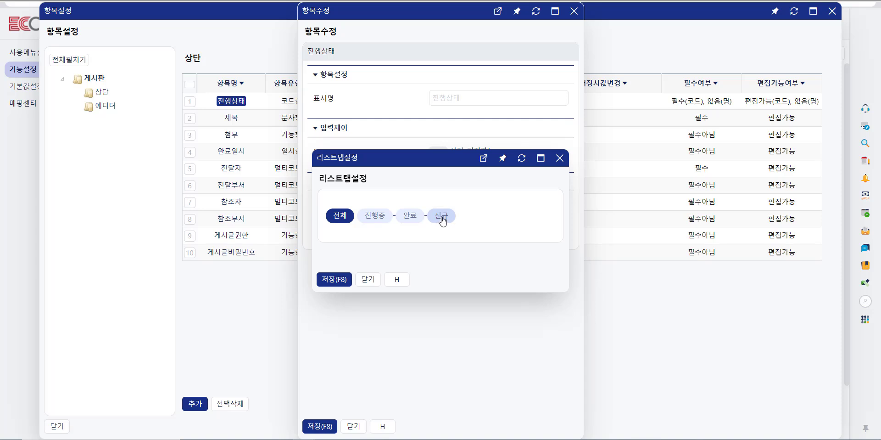
pyautogui.click(441, 219)
pyautogui.moveTo(443, 220); pyautogui.dragTo(372, 217)
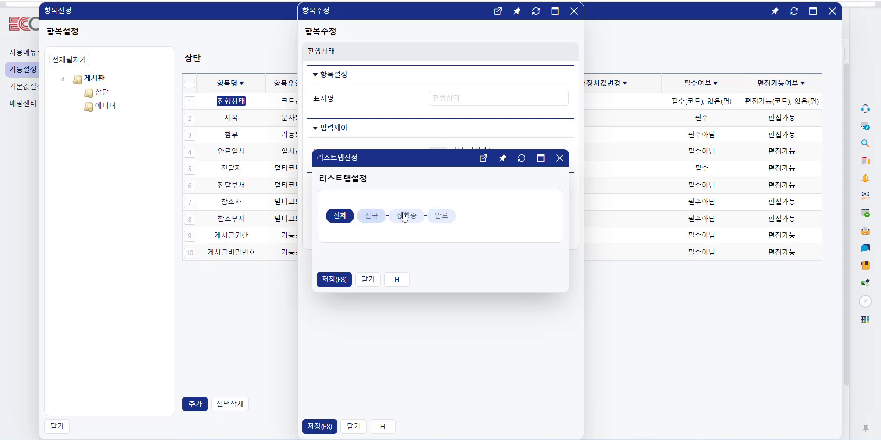
pyautogui.click(439, 217)
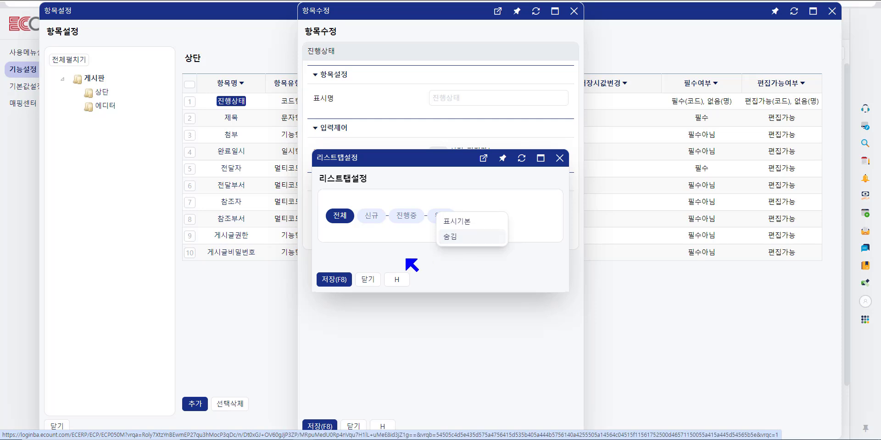
pyautogui.click(336, 279)
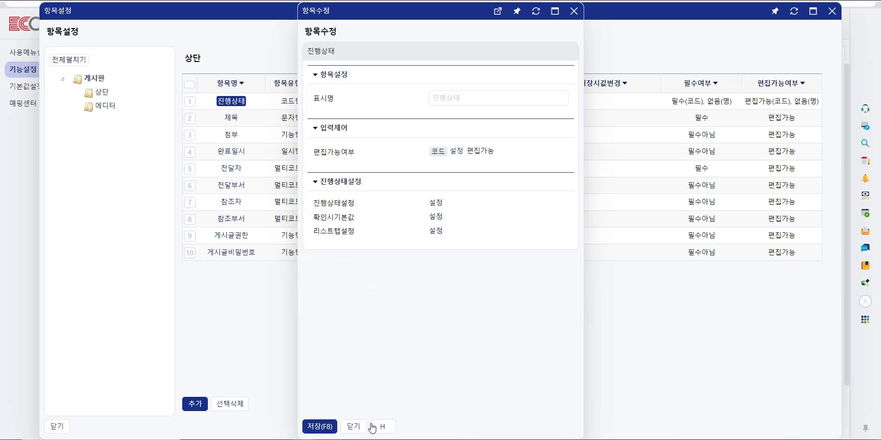
pyautogui.click(328, 432)
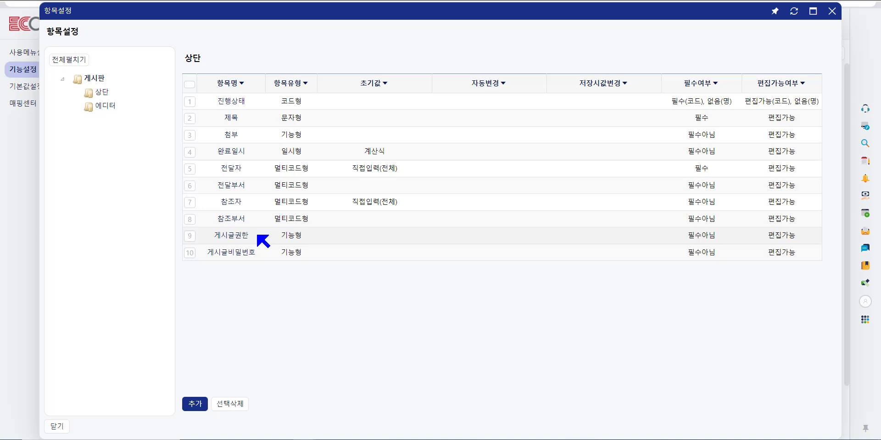
# Set the 게시글권한 item's 초기값 to 직접입력 with 수정/삭제 allowed for 전달자, and save the item.
pyautogui.doubleClick(241, 236)
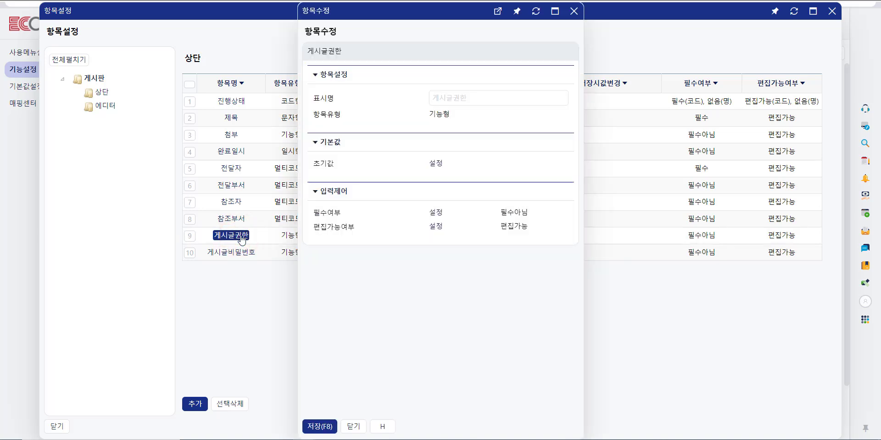
pyautogui.click(442, 164)
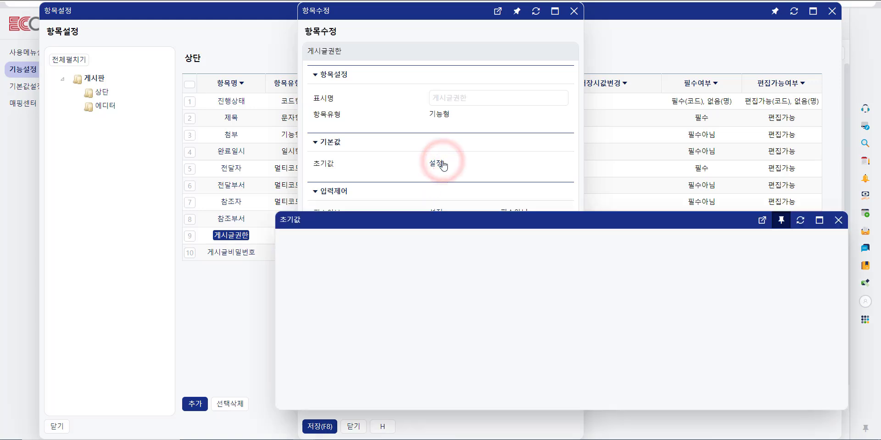
pyautogui.click(329, 323)
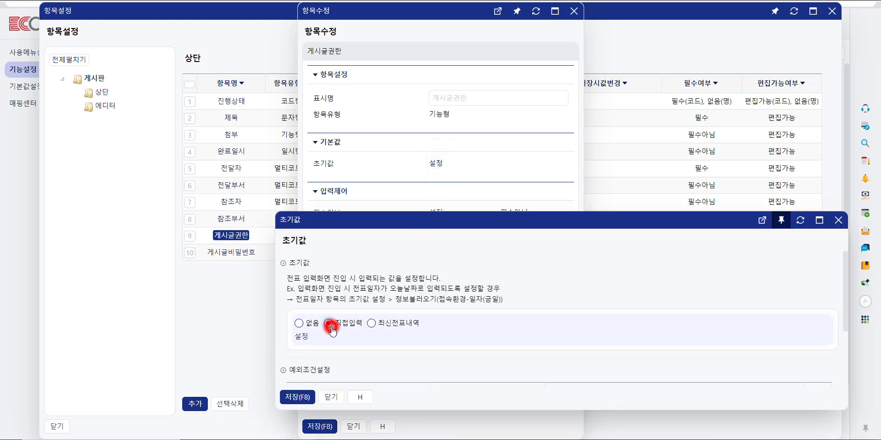
pyautogui.click(302, 336)
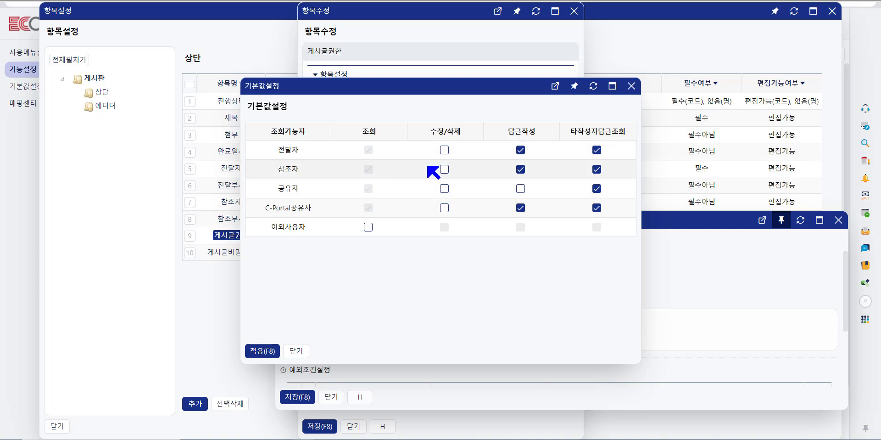
pyautogui.click(444, 150)
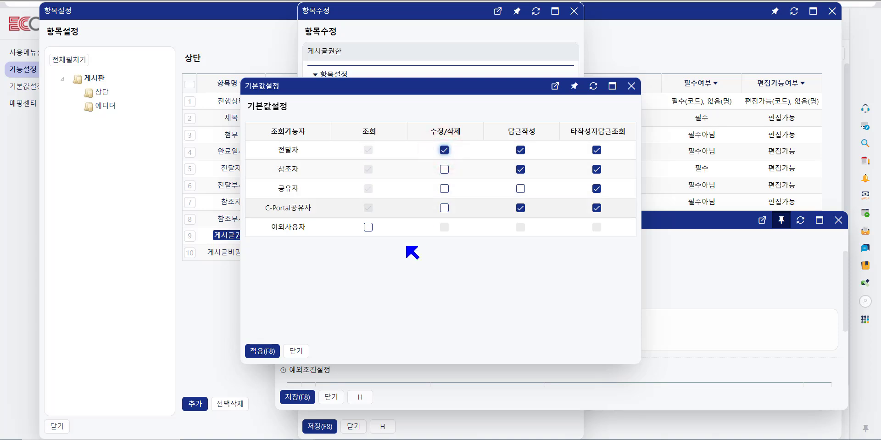
pyautogui.click(259, 351)
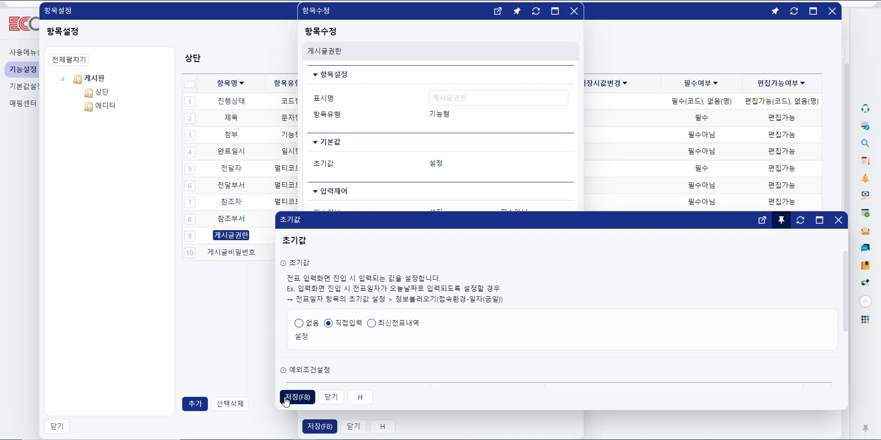
pyautogui.click(285, 399)
pyautogui.click(311, 425)
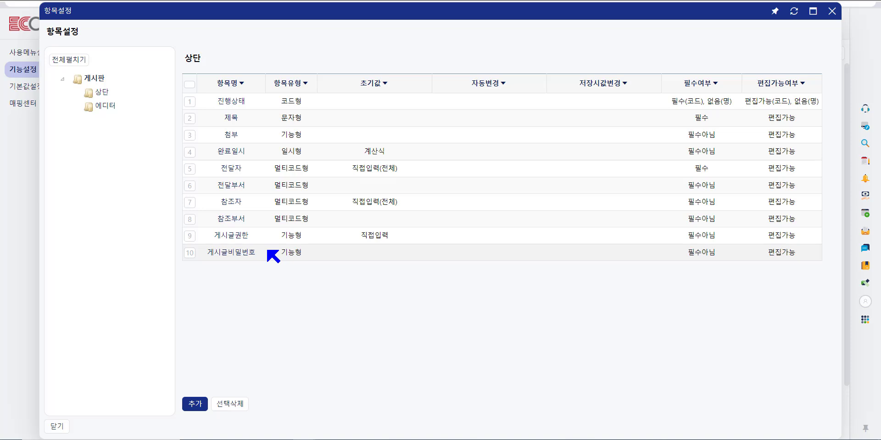
# Add the items C-Portal공유자, 문자형식1, 숫자형식1, 일자형식1, 코드형식1 and 전표형식1 to the board's 상단 section.
pyautogui.click(195, 406)
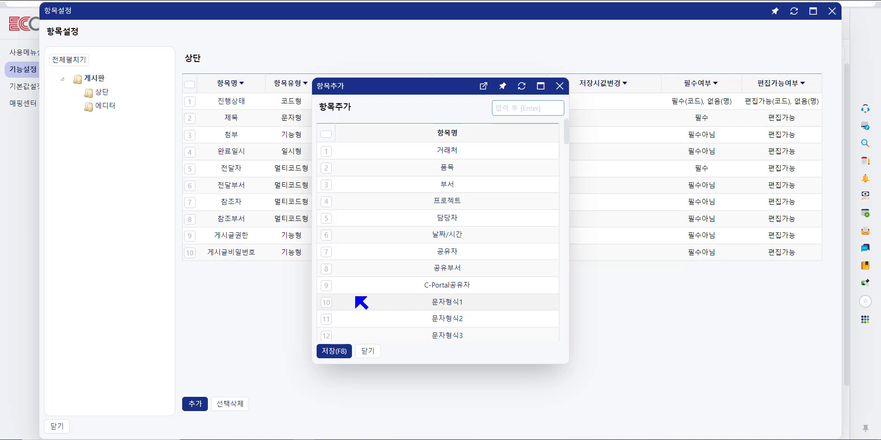
pyautogui.click(327, 285)
pyautogui.click(327, 302)
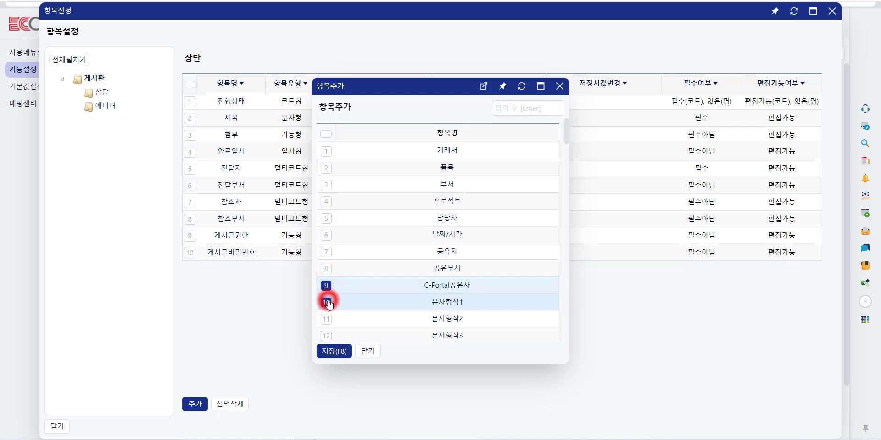
pyautogui.scroll(-8, 359, 223)
pyautogui.click(326, 218)
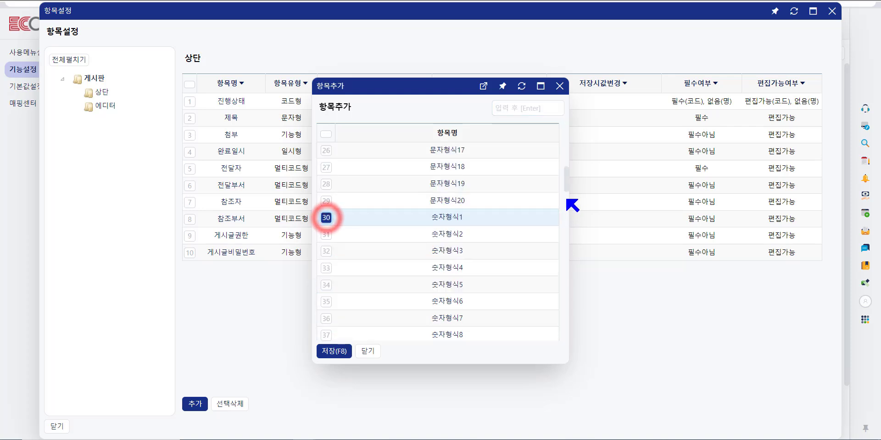
pyautogui.scroll(-15, 568, 200)
pyautogui.click(328, 193)
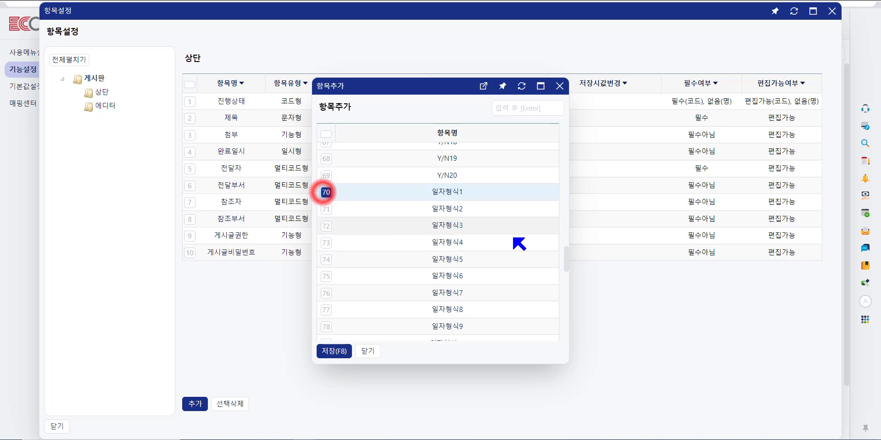
pyautogui.scroll(-8, 551, 294)
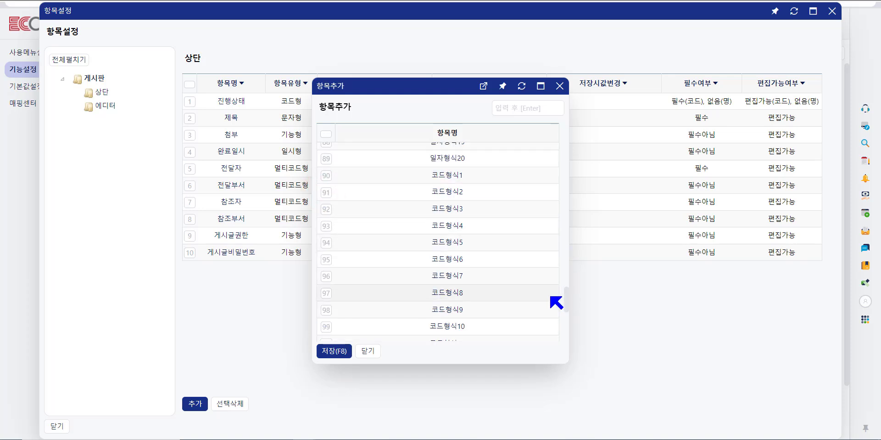
pyautogui.click(326, 175)
pyautogui.scroll(-5, 567, 299)
pyautogui.click(326, 263)
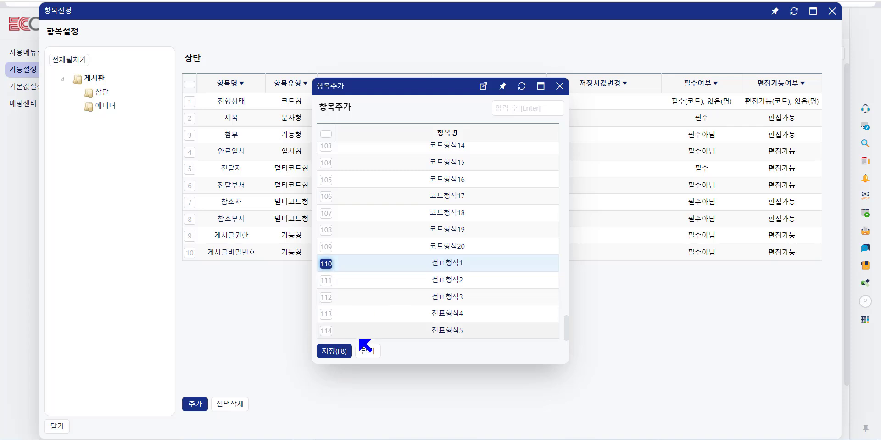
pyautogui.click(334, 353)
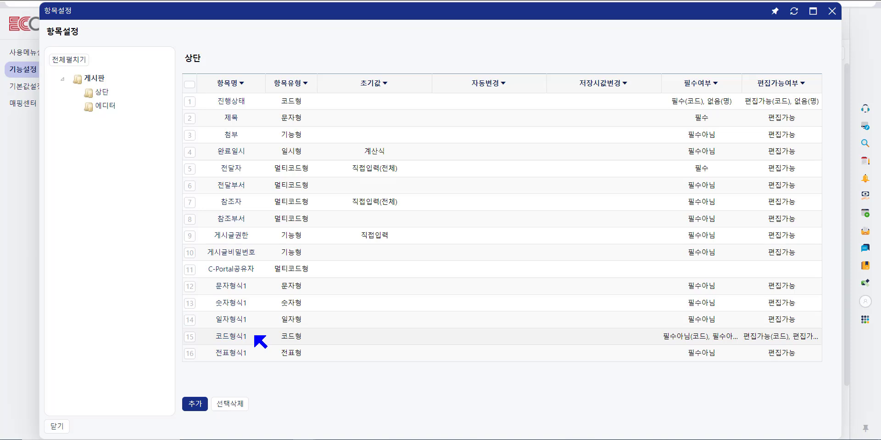
# From the 코드형식1 item's 코드형식 setting, register a new code format named 가입경로 and save it.
pyautogui.doubleClick(232, 336)
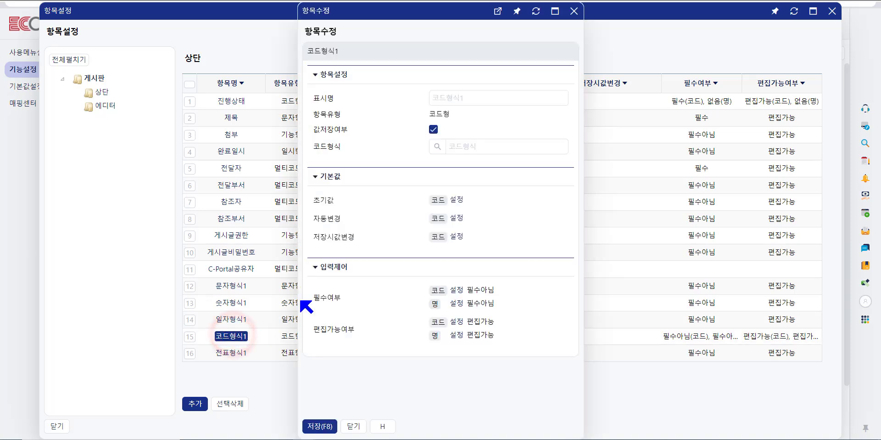
pyautogui.click(437, 147)
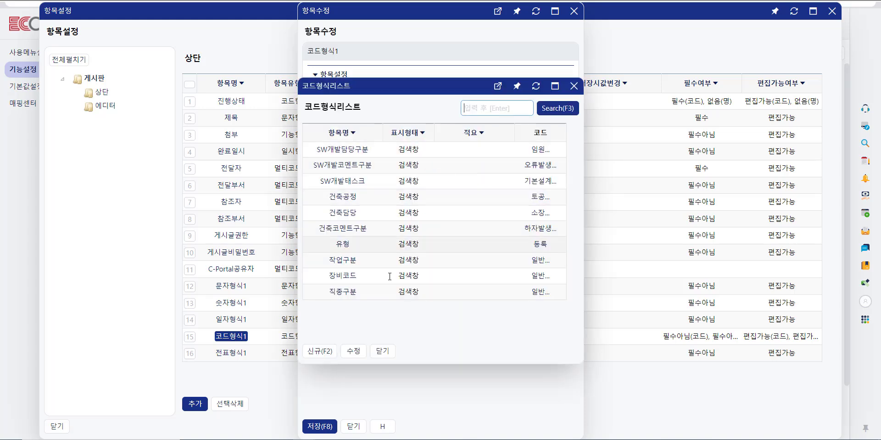
pyautogui.click(317, 351)
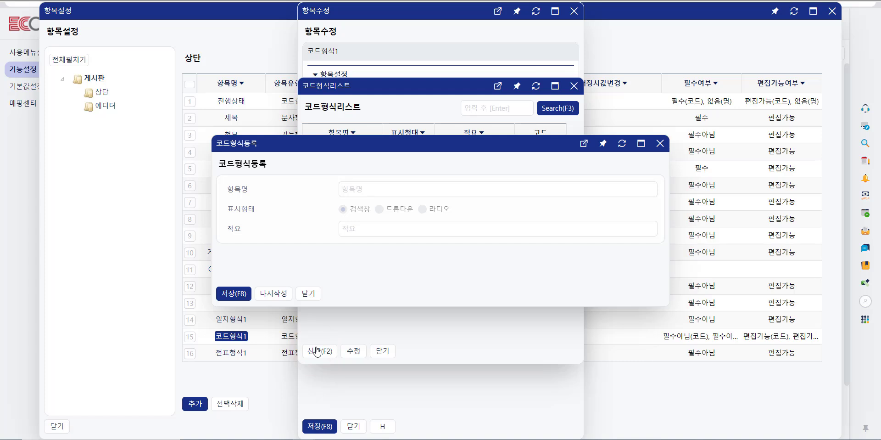
pyautogui.click(373, 188)
pyautogui.write('개')
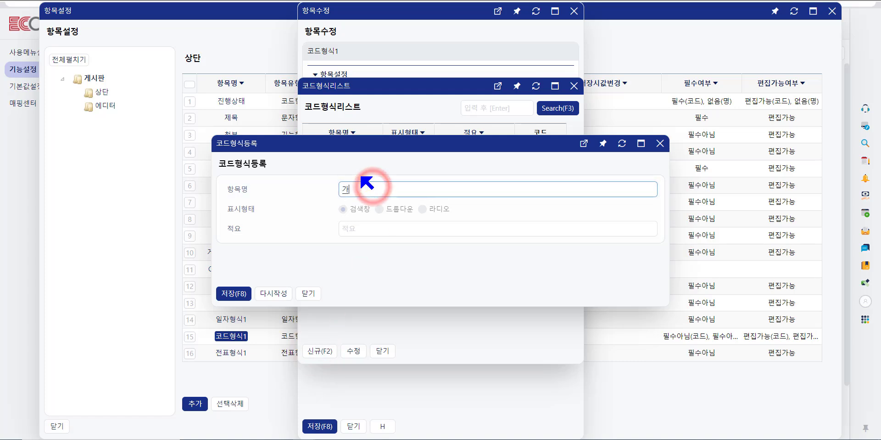
pyautogui.write('입경로')
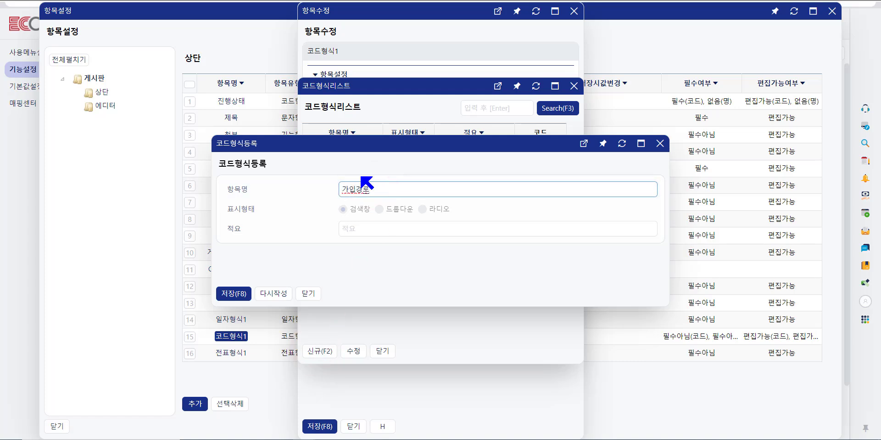
pyautogui.click(233, 293)
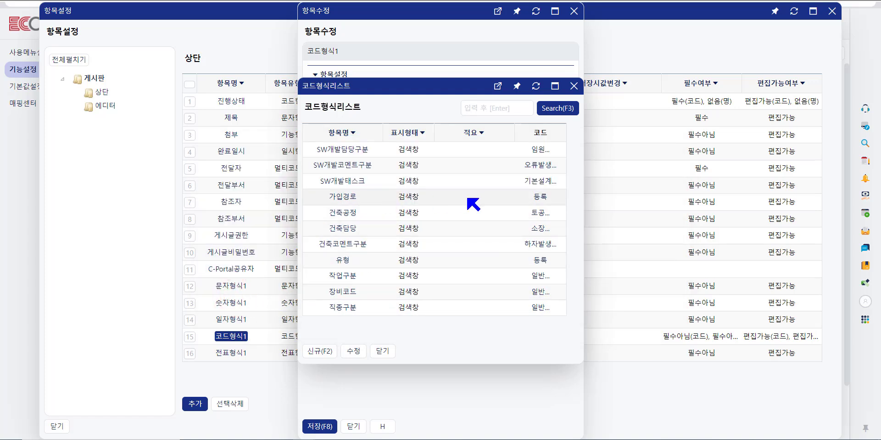
# Register an entry with code 001 and name SNS under the 가입경로 code format, and return to the code format list.
pyautogui.click(540, 197)
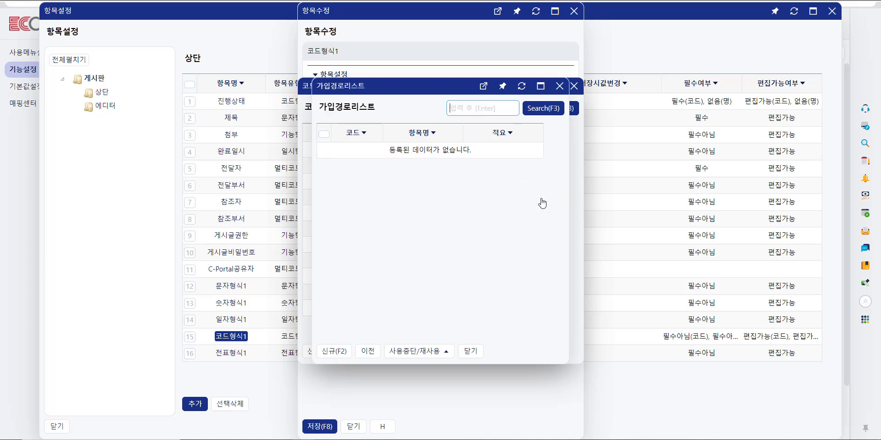
pyautogui.click(334, 351)
pyautogui.write('SNS')
pyautogui.click(232, 293)
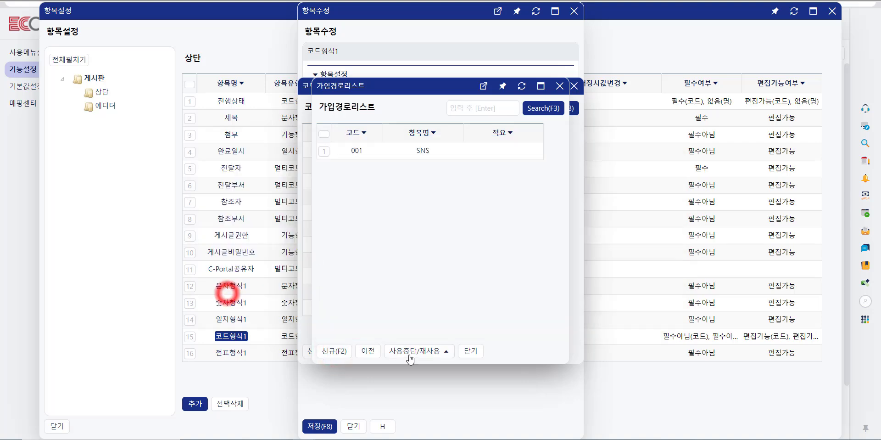
pyautogui.click(367, 352)
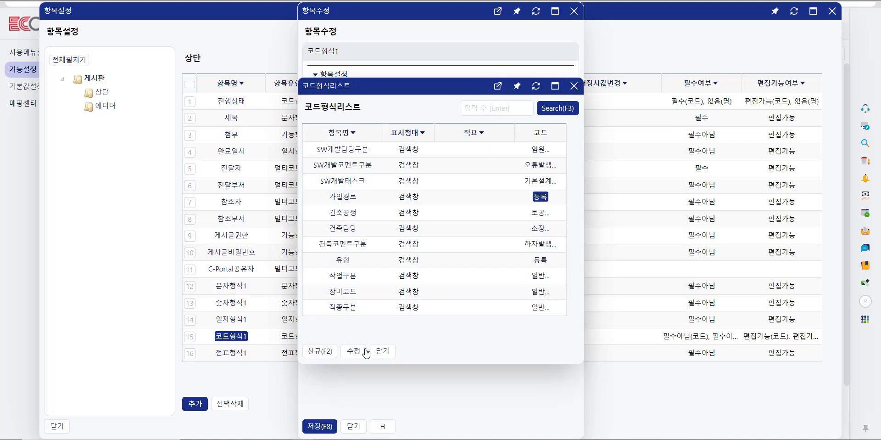
# Assign 가입경로 as the 코드형식1 item's code format, save the item, and choose SNS for that field in a new CS게시판 post.
pyautogui.click(387, 350)
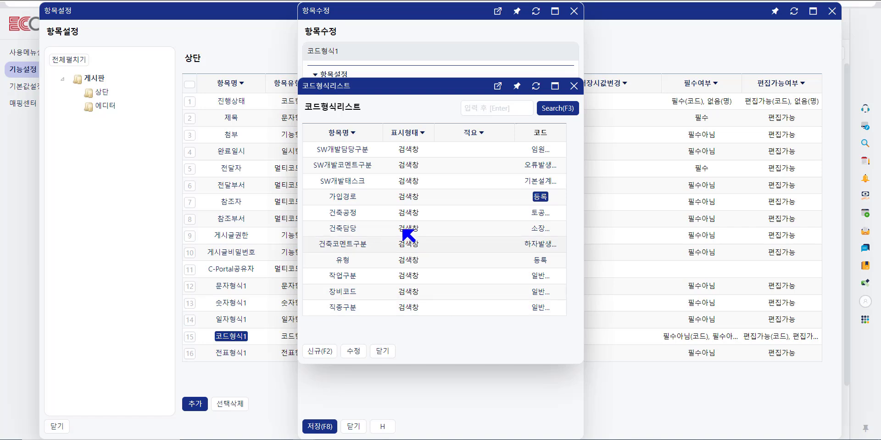
pyautogui.click(346, 196)
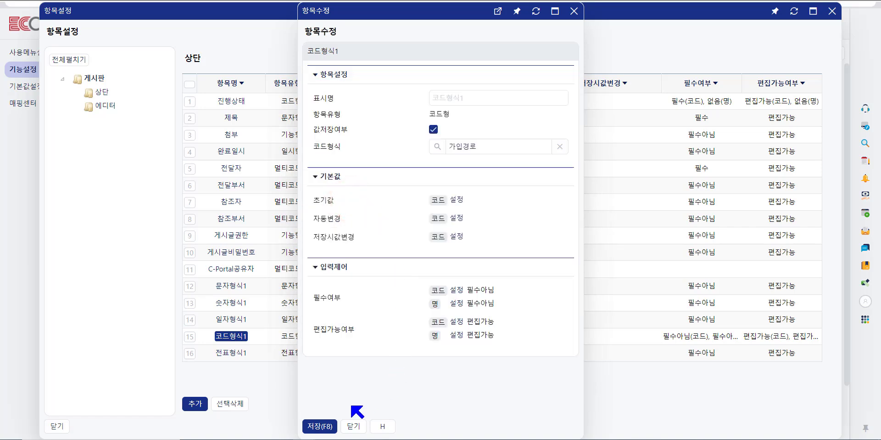
pyautogui.click(318, 425)
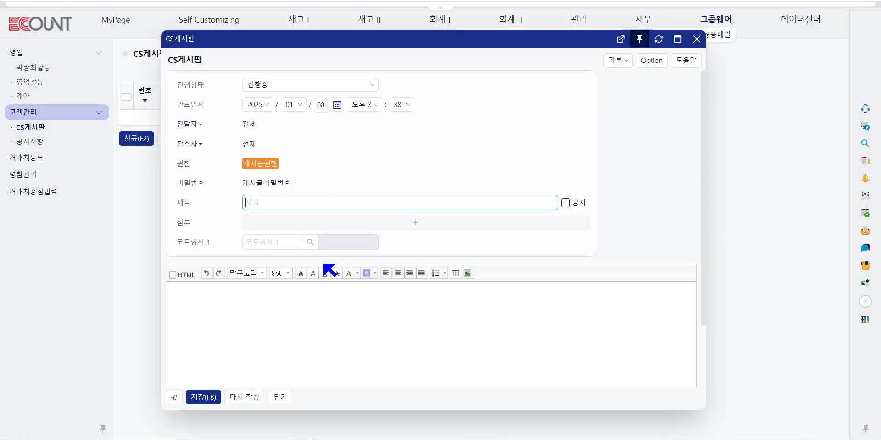
pyautogui.click(311, 243)
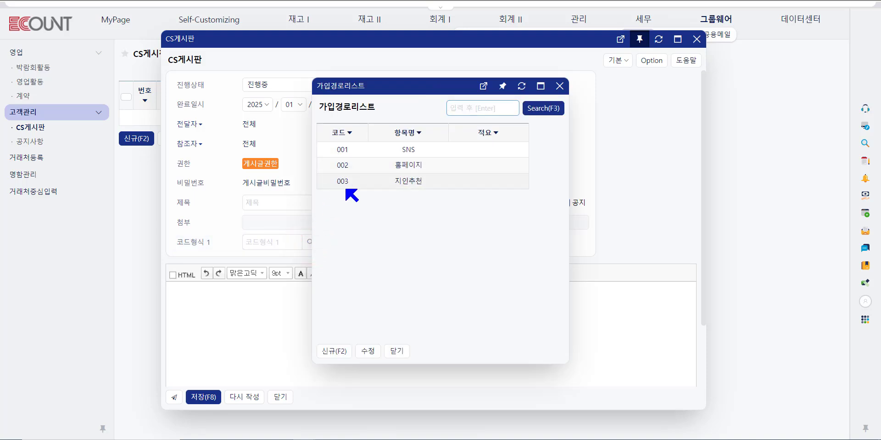
pyautogui.click(413, 150)
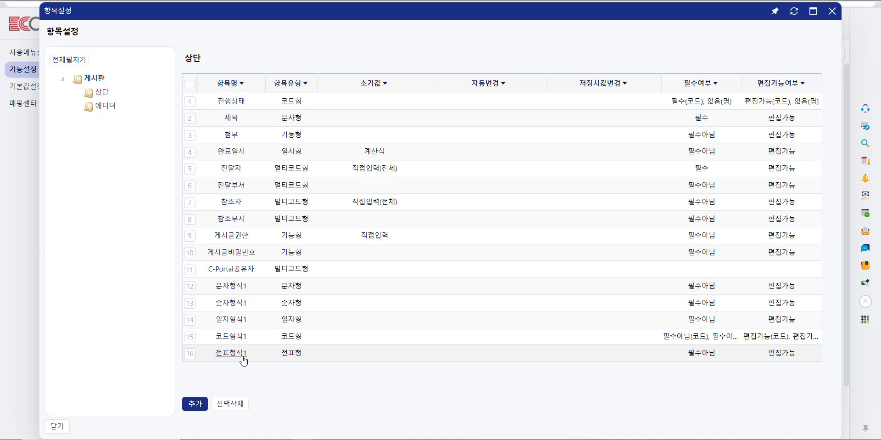
# Set the 전표형식1 item's 전표형식 to 공지사항, save it, and choose 25.01.06 배송지연상품 공지 for that field in a new CS게시판 post.
pyautogui.click(238, 355)
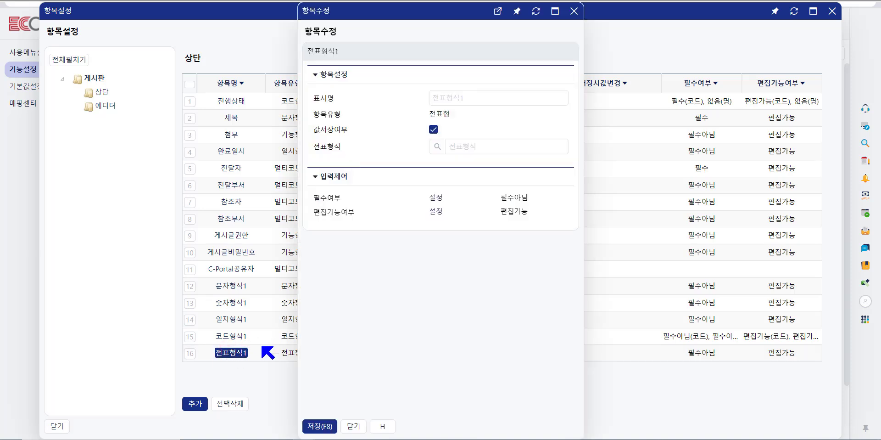
pyautogui.click(438, 146)
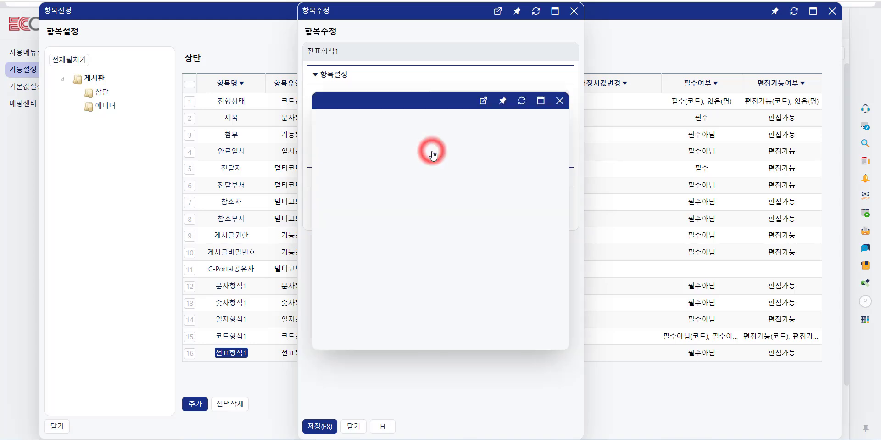
pyautogui.scroll(-8, 386, 277)
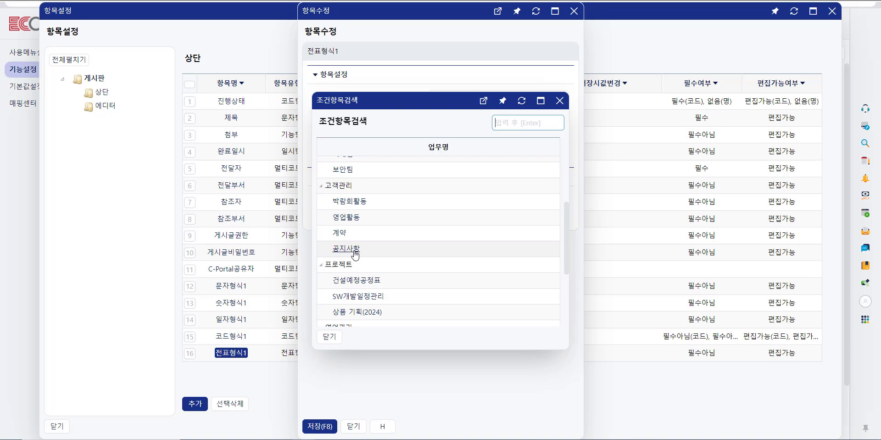
pyautogui.click(355, 252)
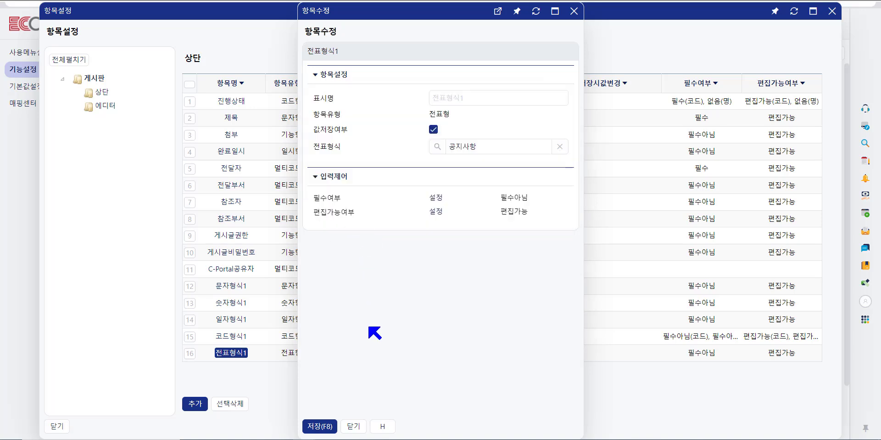
pyautogui.click(320, 426)
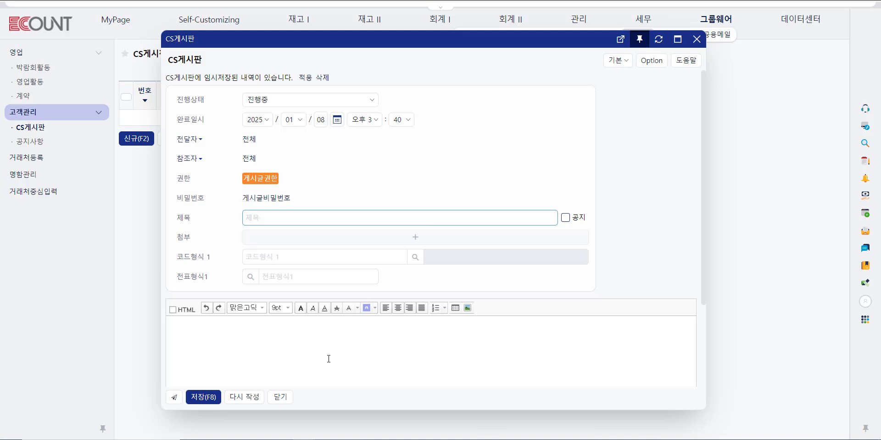
pyautogui.click(250, 276)
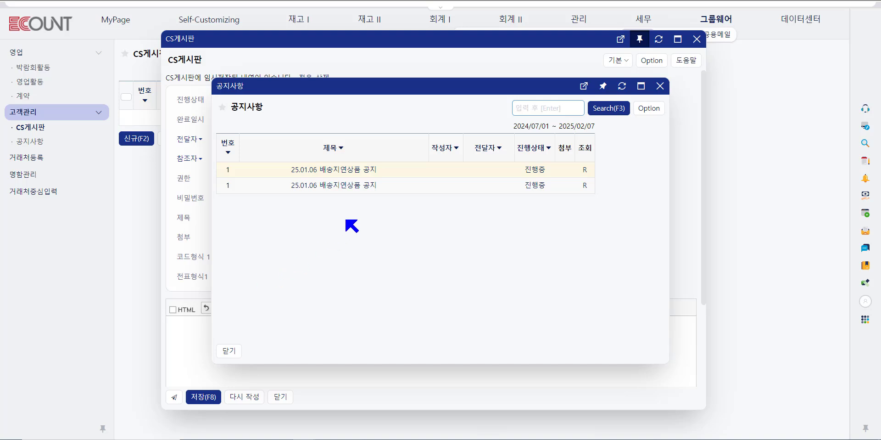
pyautogui.click(352, 187)
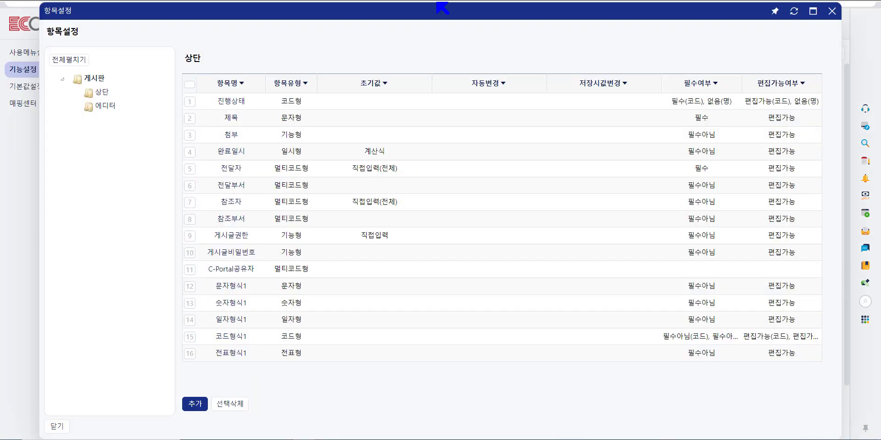
# Set the 표시명 of the 문자형식1 item to 담당자.
pyautogui.click(239, 285)
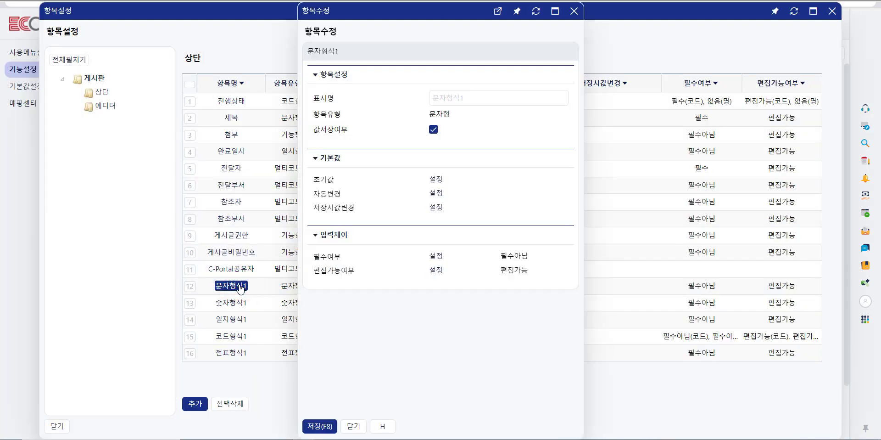
pyautogui.click(470, 99)
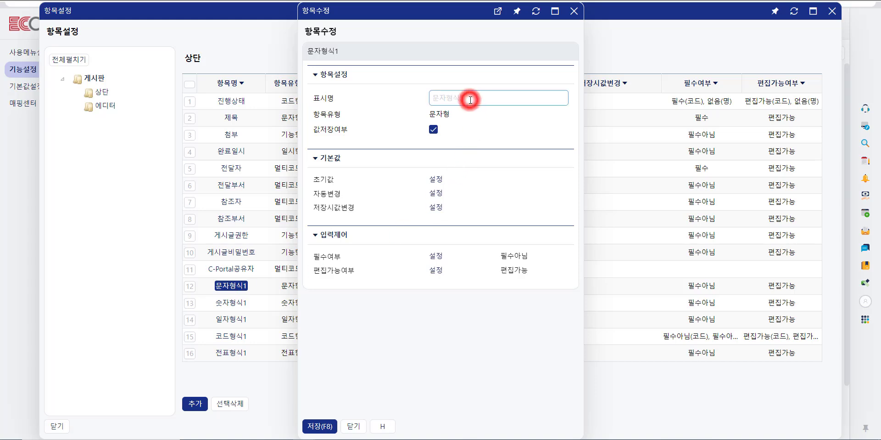
pyautogui.write('담당자')
# Set the item's 초기값 to 직접입력 with the manager's name, save the item, and start a new CS게시판 post.
pyautogui.click(436, 180)
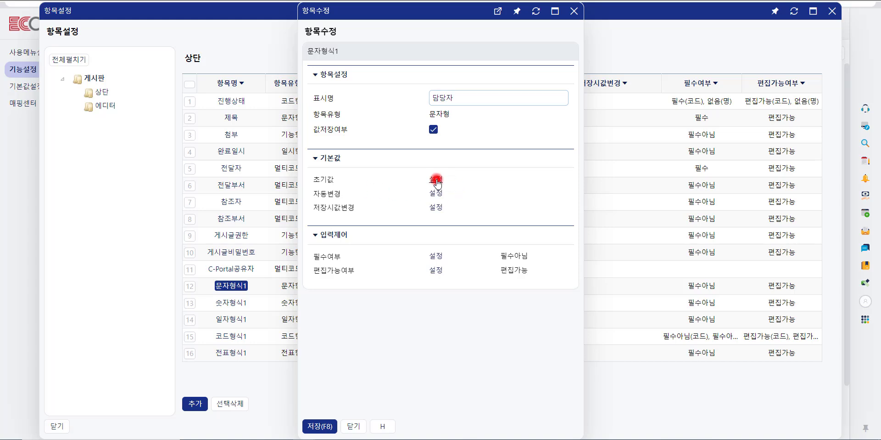
pyautogui.click(346, 323)
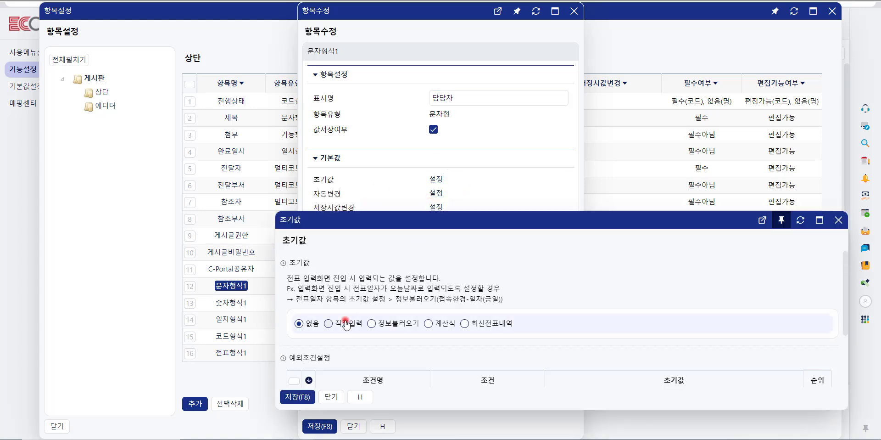
pyautogui.click(339, 338)
pyautogui.write('홍길동')
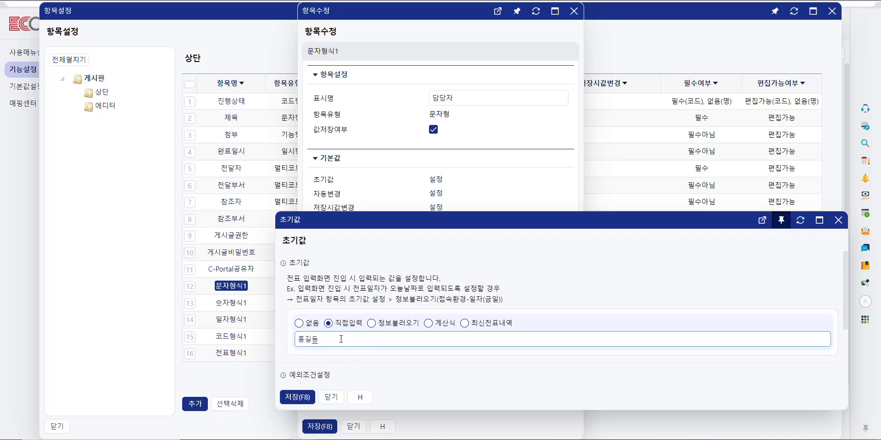
pyautogui.click(297, 396)
pyautogui.click(317, 427)
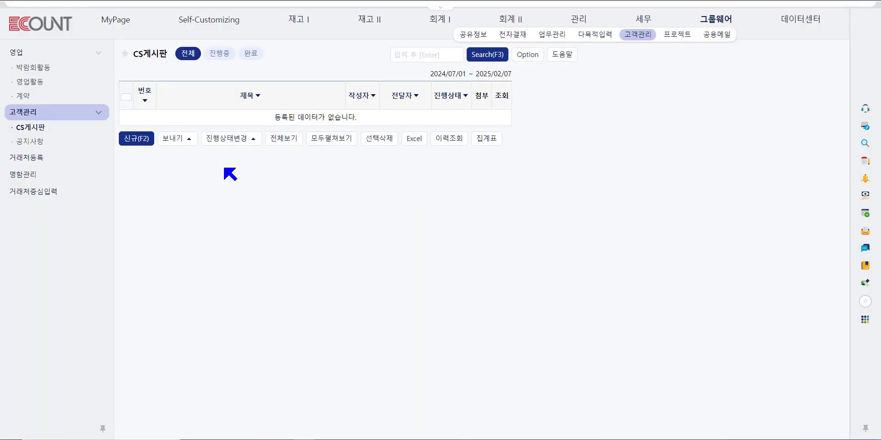
pyautogui.click(146, 144)
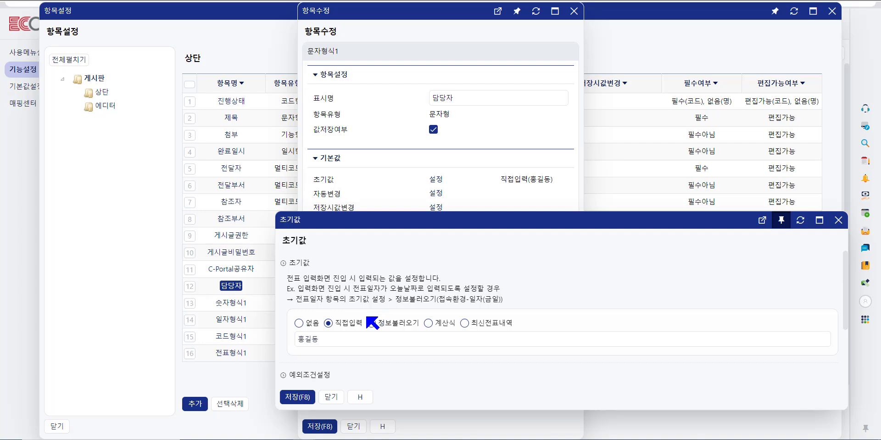
# Set the 담당자 item's 초기값 to 없음 and save the item.
pyautogui.click(298, 323)
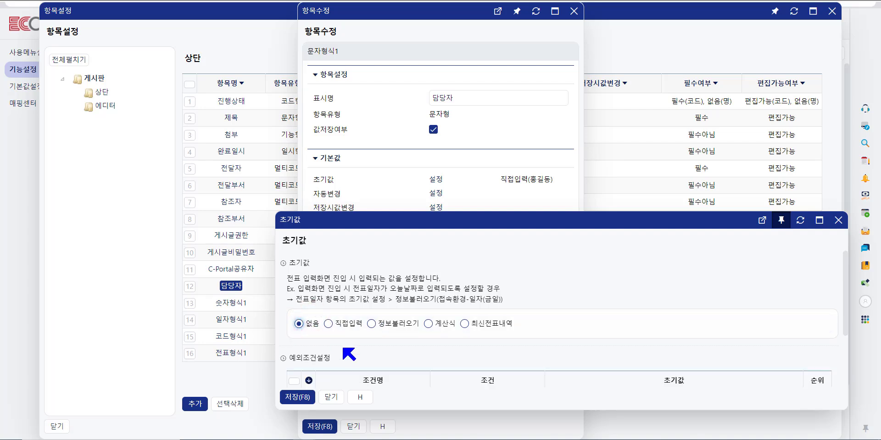
pyautogui.click(298, 394)
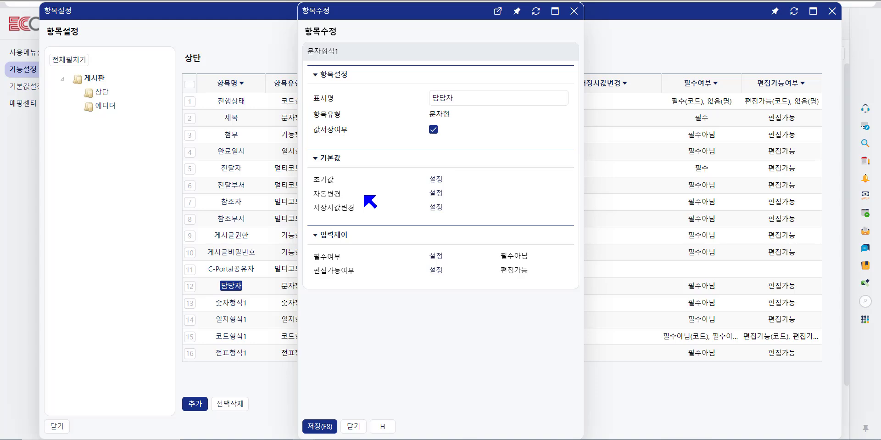
pyautogui.click(327, 426)
# Add the 거래처 item to the board's 상단 section.
pyautogui.click(196, 404)
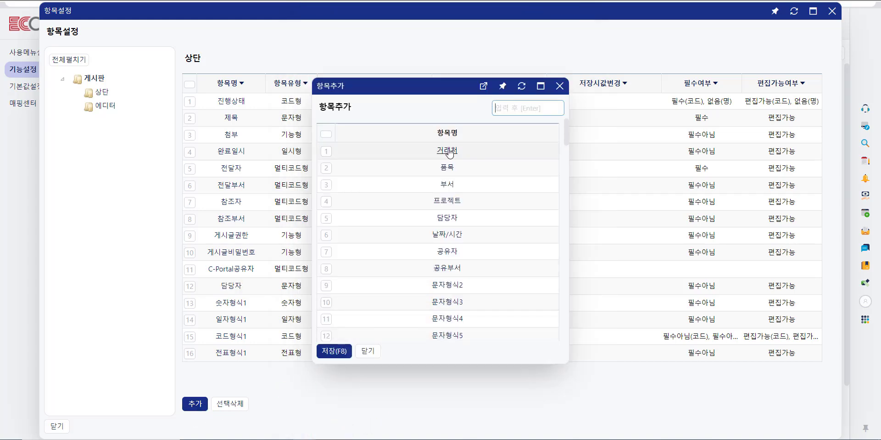
pyautogui.doubleClick(448, 151)
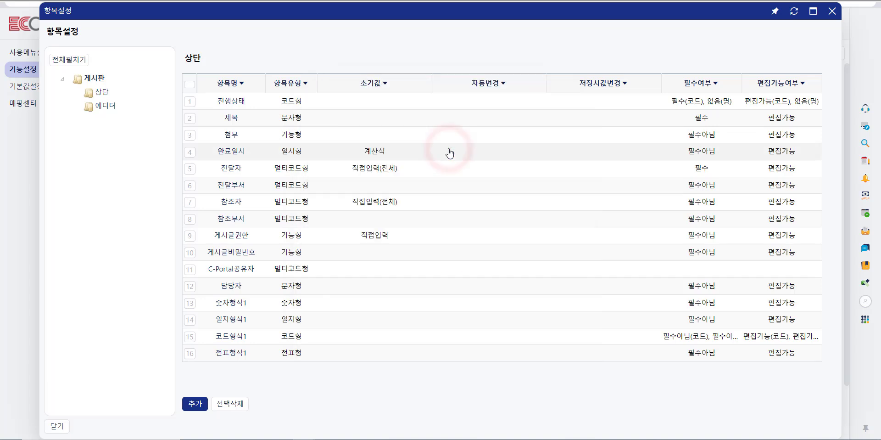
# Set the 담당자 item's 자동변경 to 정보불러오기 with 거래처's 담당자명 and save the item.
pyautogui.doubleClick(230, 286)
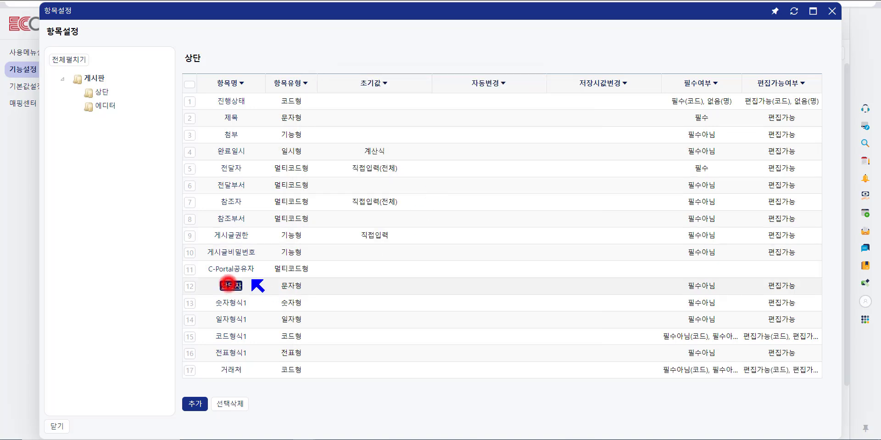
pyautogui.click(437, 193)
pyautogui.click(361, 322)
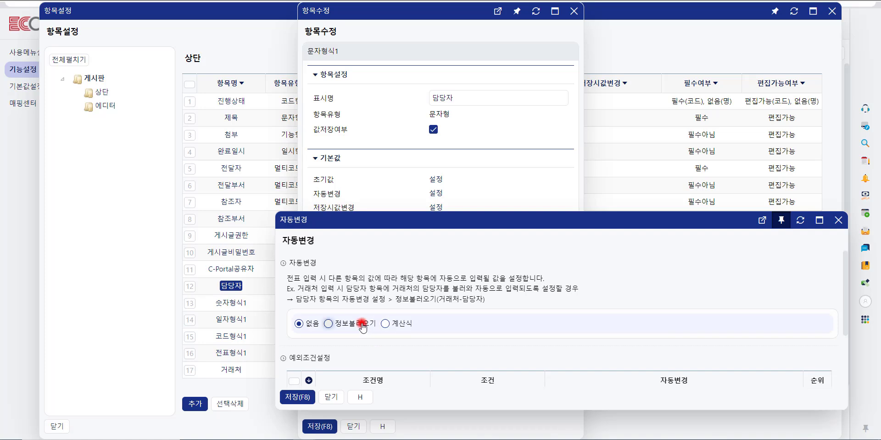
pyautogui.click(304, 339)
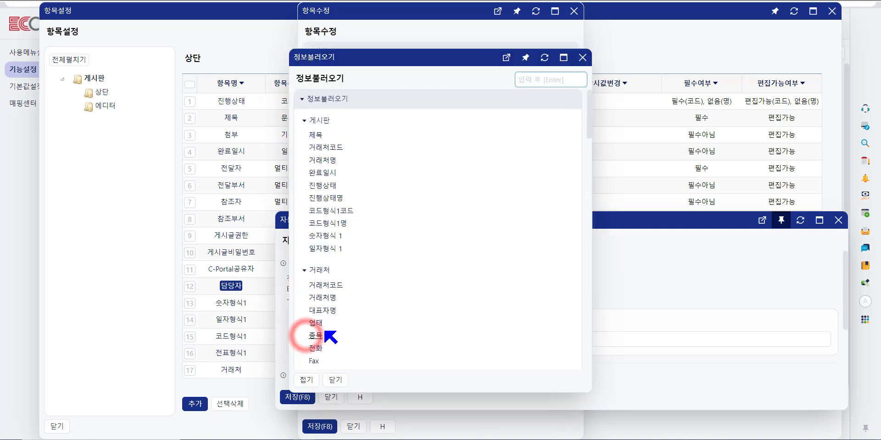
pyautogui.scroll(-5, 363, 279)
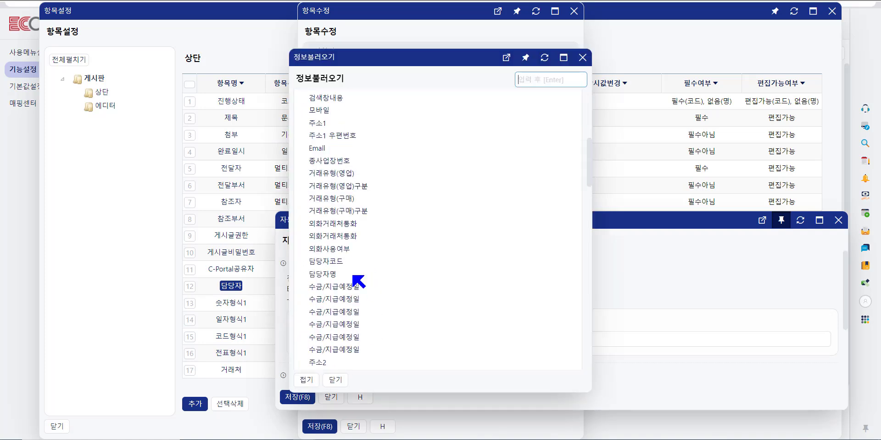
pyautogui.click(329, 275)
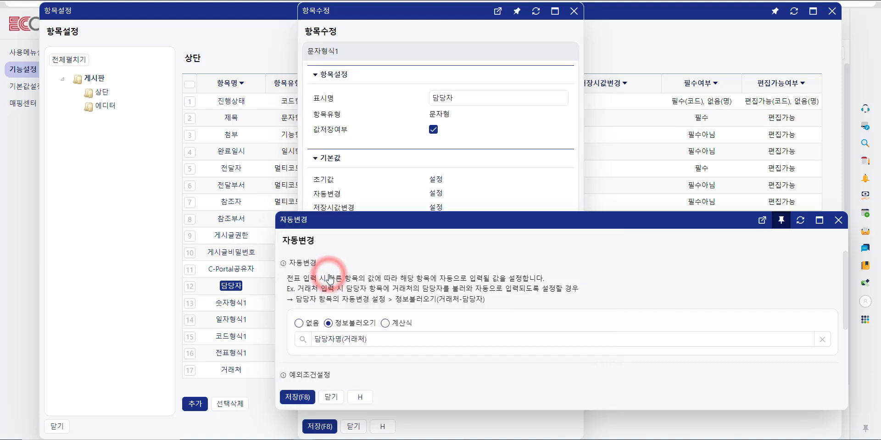
pyautogui.click(298, 397)
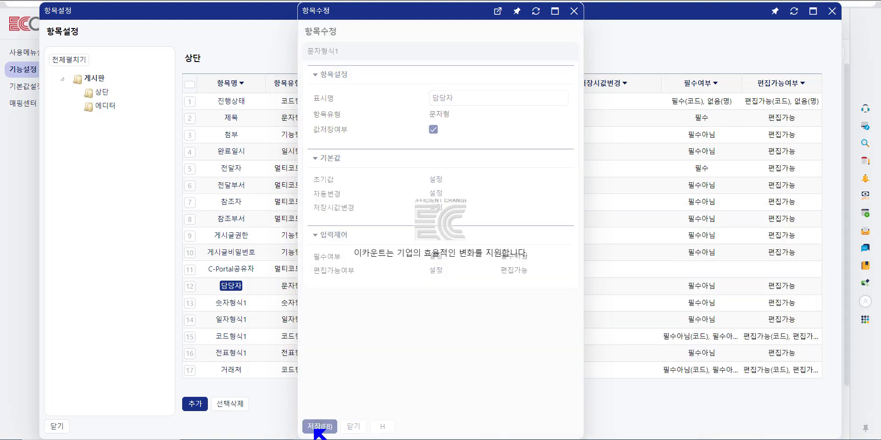
pyautogui.click(316, 427)
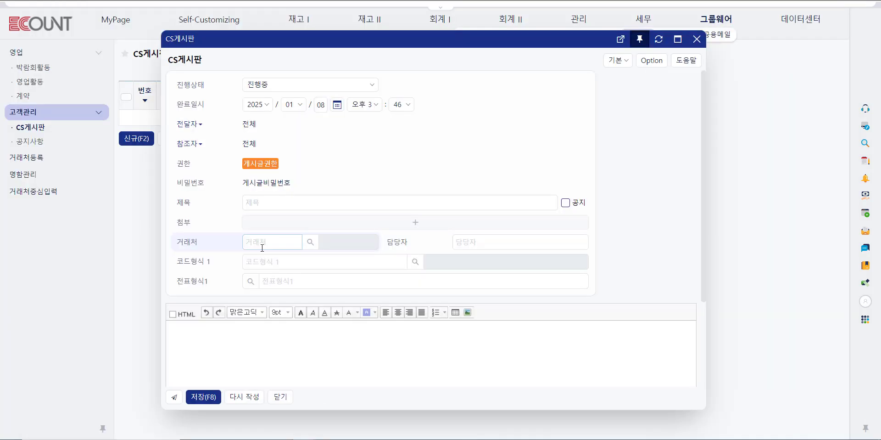
# Look up 조이 as the 거래처 in the new CS게시판 post to test the automatic change of 담당자.
pyautogui.click(258, 245)
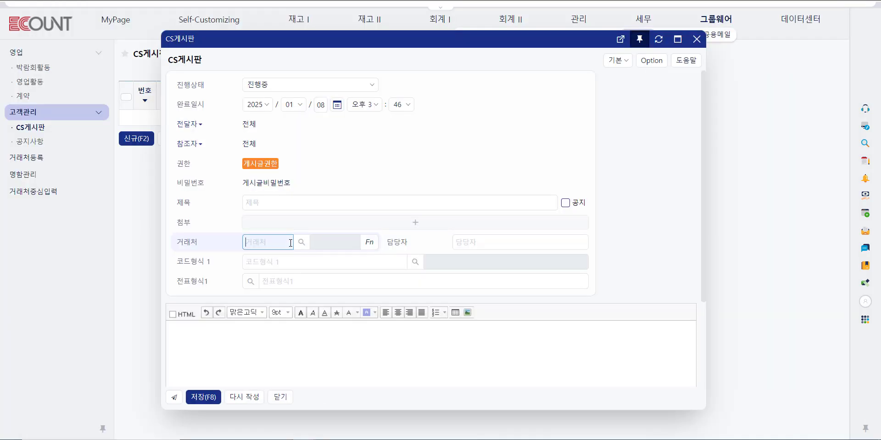
pyautogui.write('조이')
pyautogui.press('Return')
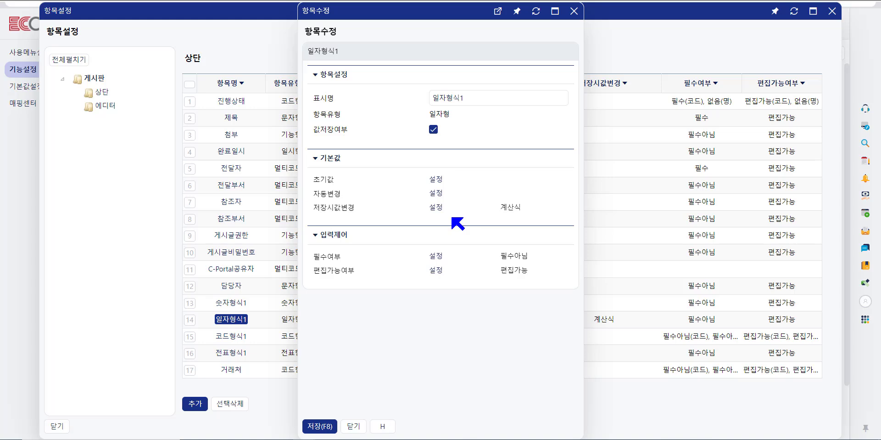
# Set the 일자형식1 item's 표시명 to 마감기한, apply the 저장시값변경 formula 날짜계산(작성일(게시판), 7일 후), and save the item.
pyautogui.click(498, 96)
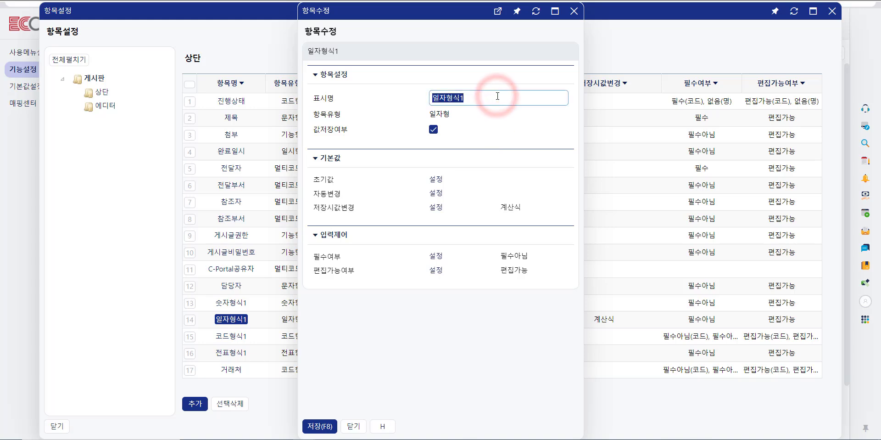
pyautogui.write('마감기하')
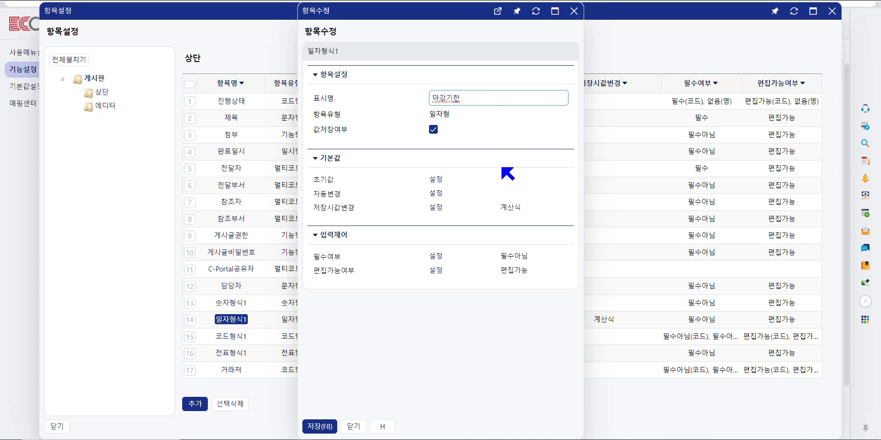
pyautogui.click(437, 209)
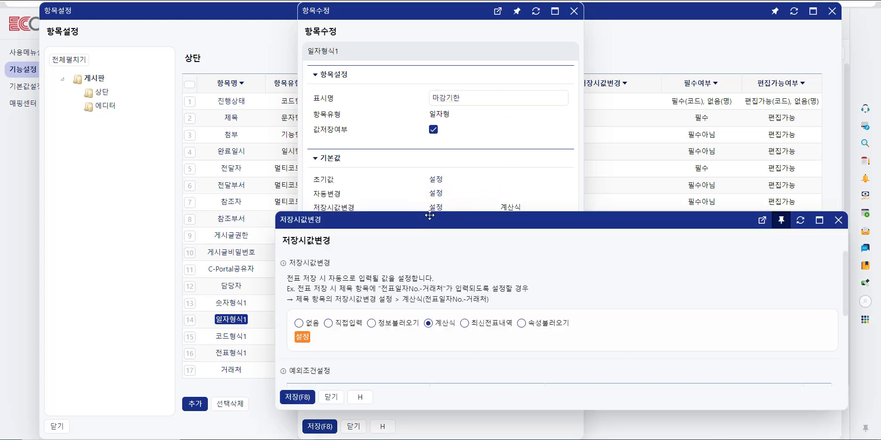
pyautogui.click(302, 336)
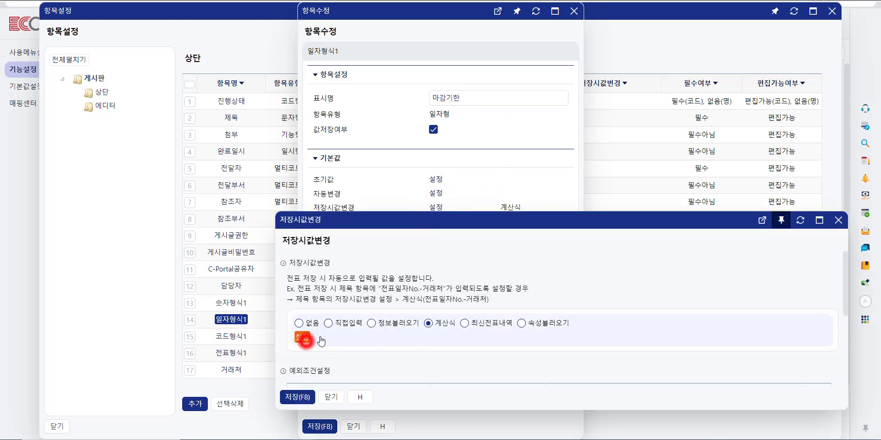
pyautogui.click(277, 71)
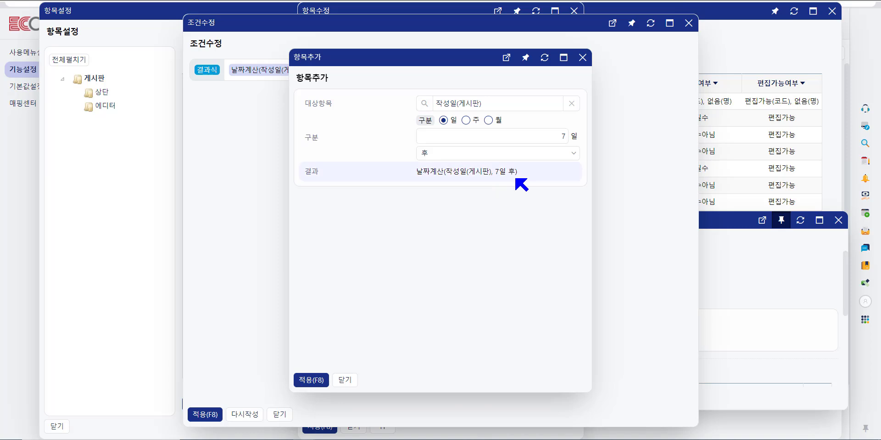
pyautogui.click(311, 380)
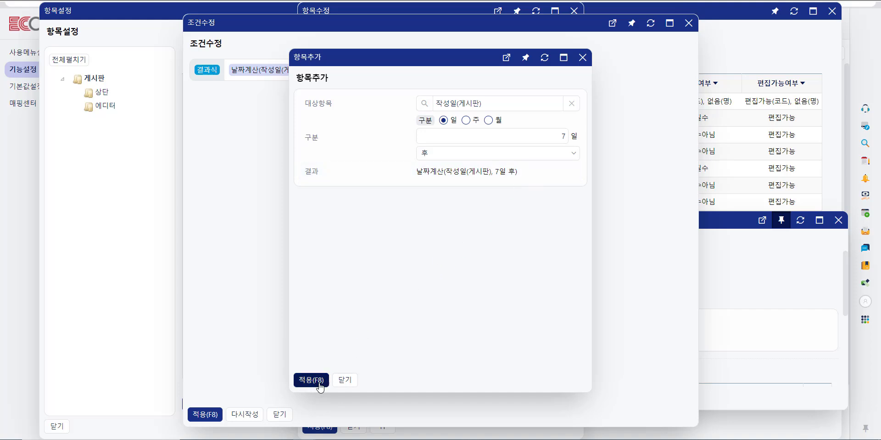
pyautogui.click(216, 415)
pyautogui.click(298, 396)
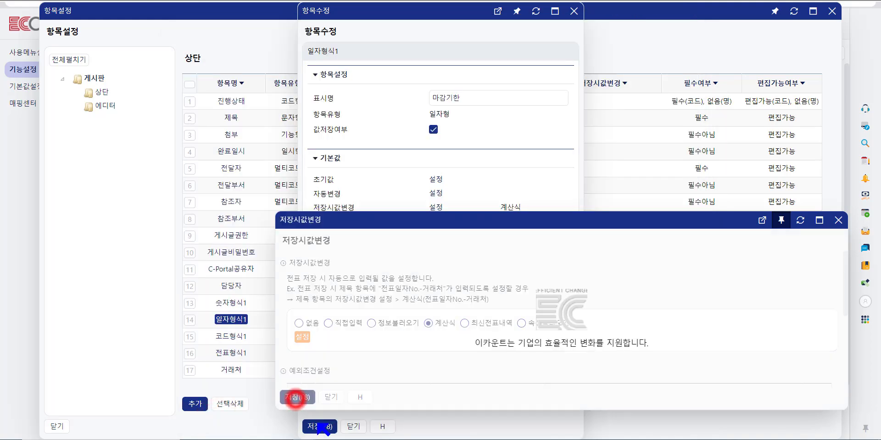
pyautogui.click(320, 427)
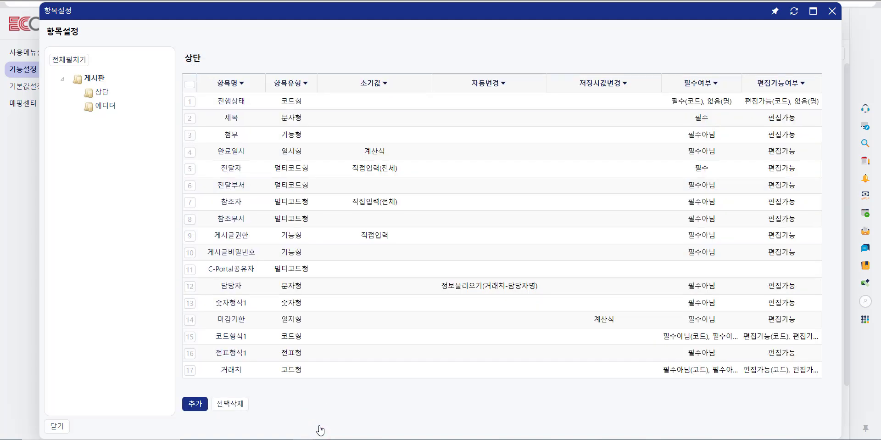
# Try the 필수 option for the 담당자 item's 필수여부 and close the setting without saving.
pyautogui.click(235, 286)
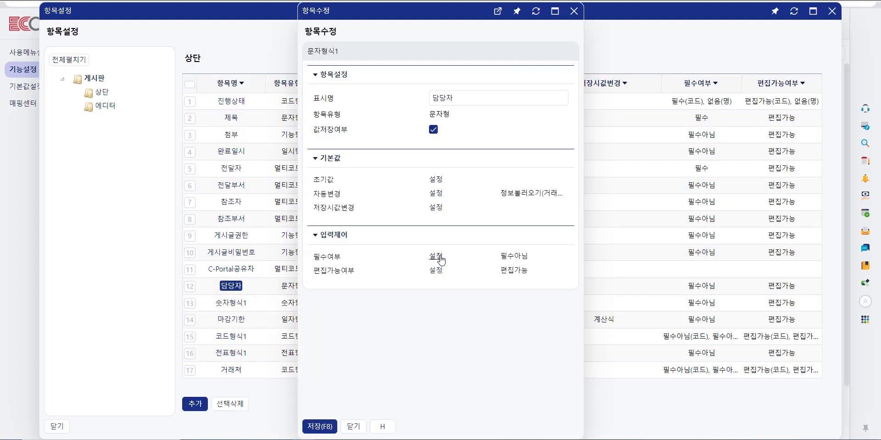
pyautogui.click(440, 258)
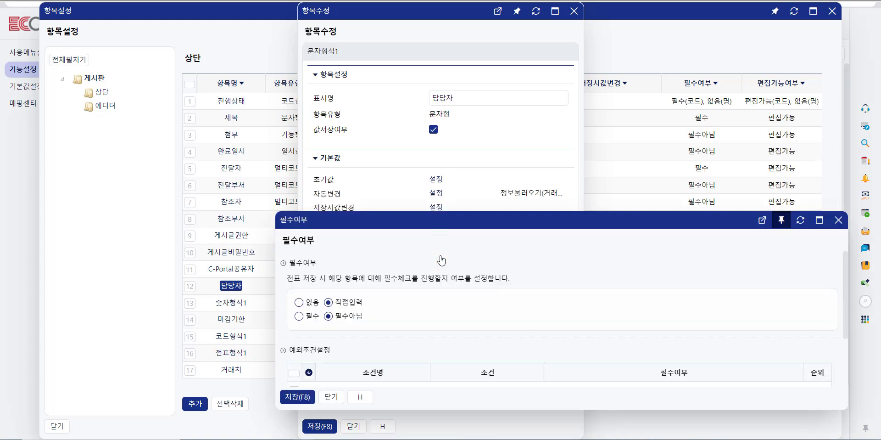
pyautogui.click(311, 320)
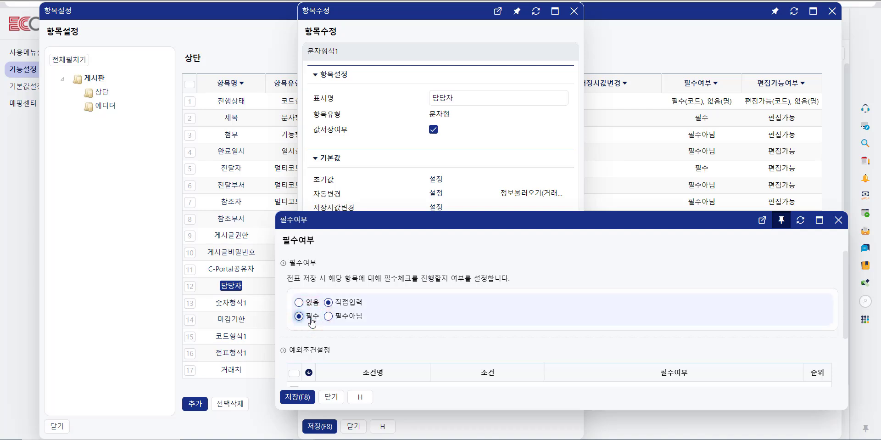
pyautogui.click(332, 396)
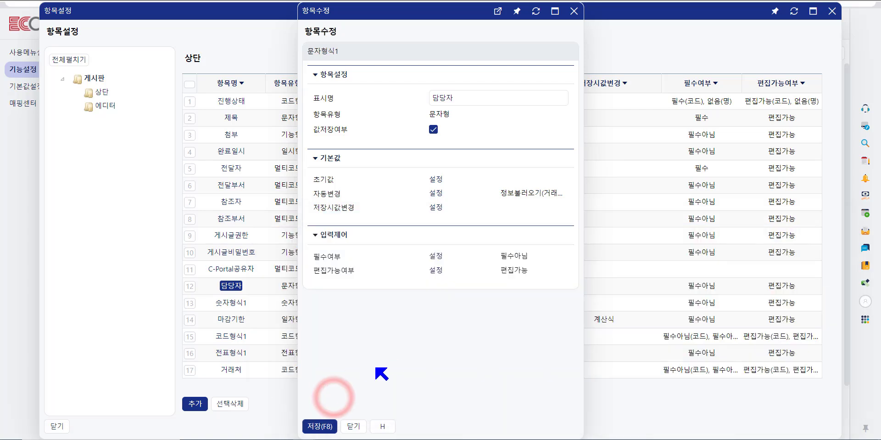
# Try the 편집불가 option for the 담당자 item's 편집가능여부 and close the setting and the item without saving.
pyautogui.click(436, 270)
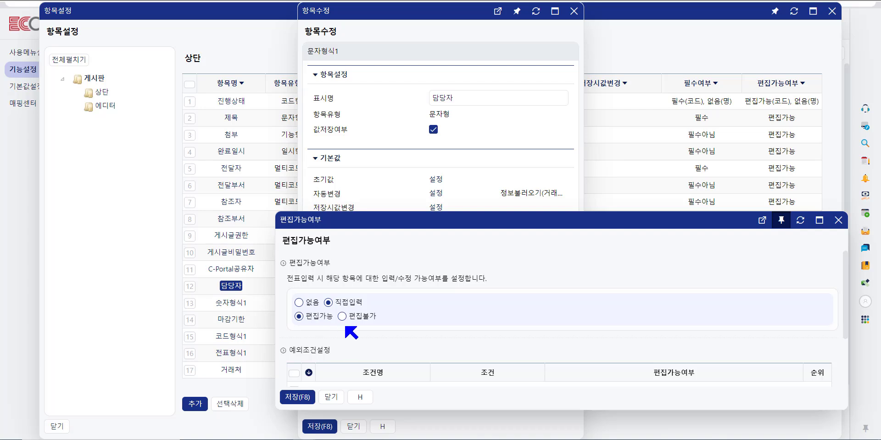
pyautogui.click(354, 316)
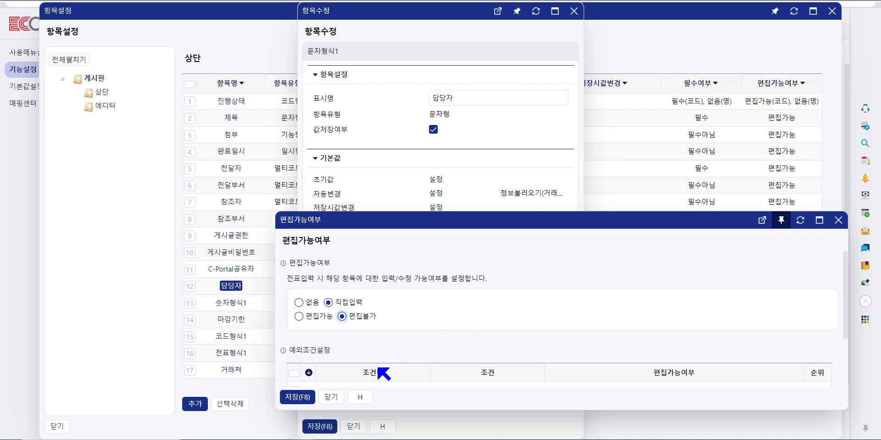
pyautogui.click(330, 395)
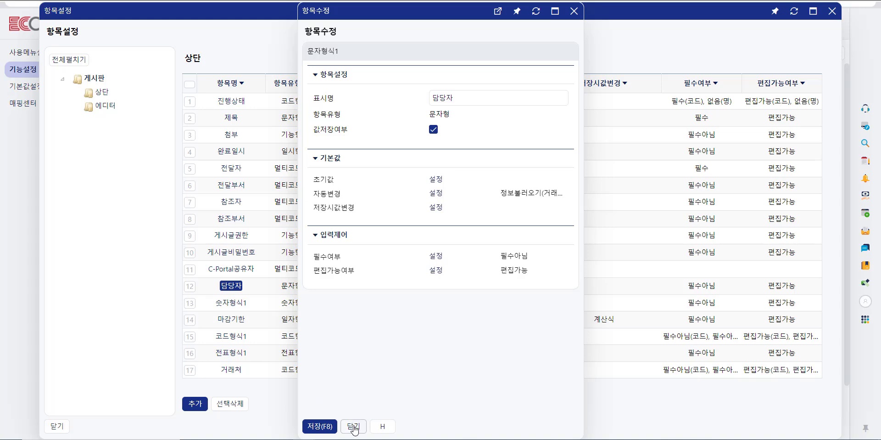
pyautogui.click(353, 425)
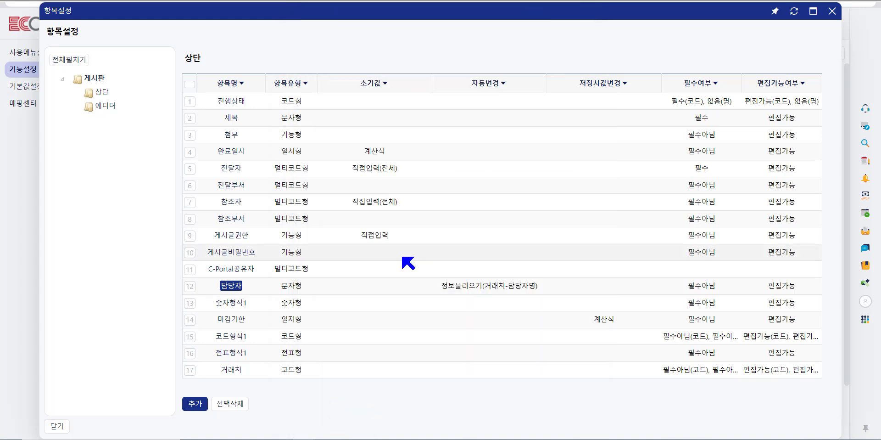